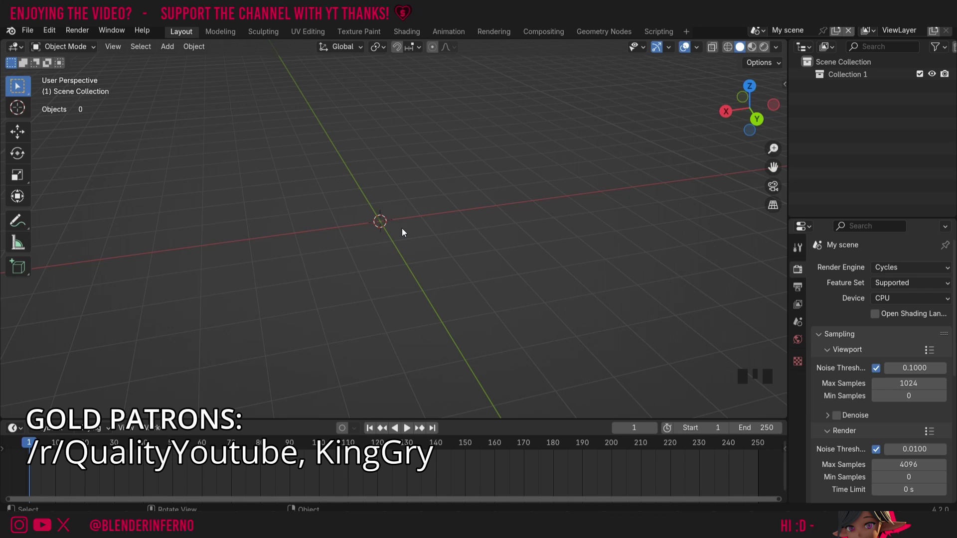
- Add a 2 m cube mesh at the world origin from the Shift+A Mesh menu
{"action": "key", "text": "shift+a"}
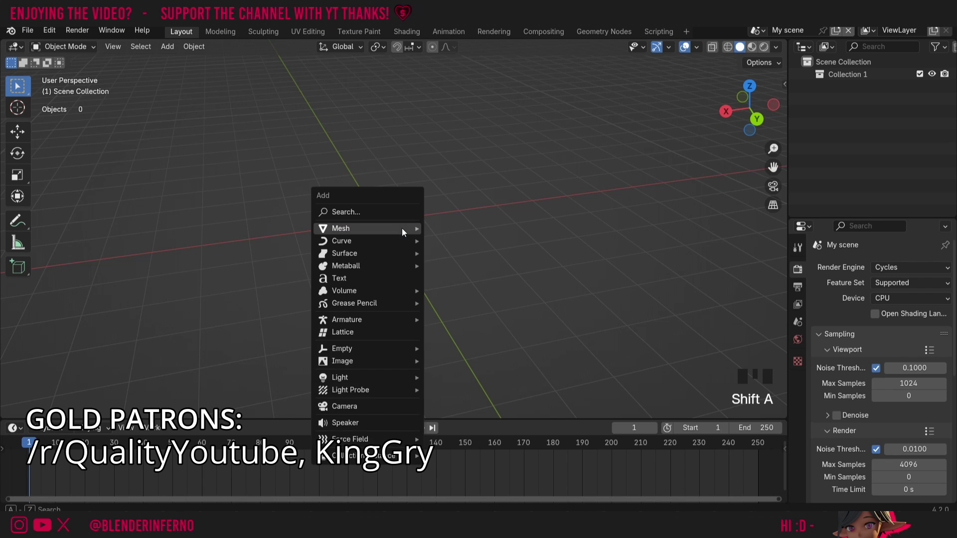
{"action": "mouse_move", "coordinate": [398, 229]}
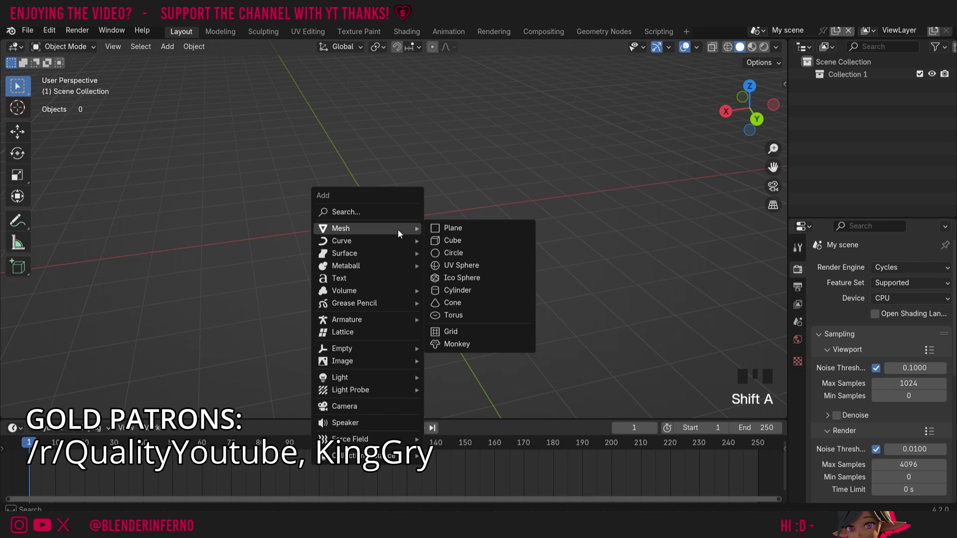
{"action": "left_click", "coordinate": [464, 242]}
- In Edit Mode face select, extrude the cube's front face outward by 0.654 m
{"action": "key", "text": "Tab"}
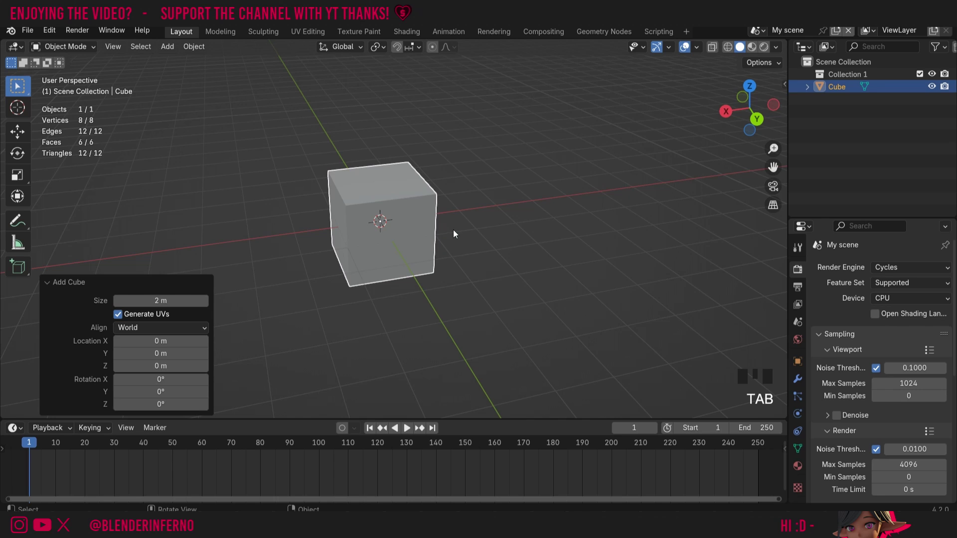
{"action": "scroll", "coordinate": [454, 230], "scroll_direction": "up", "scroll_amount": 4}
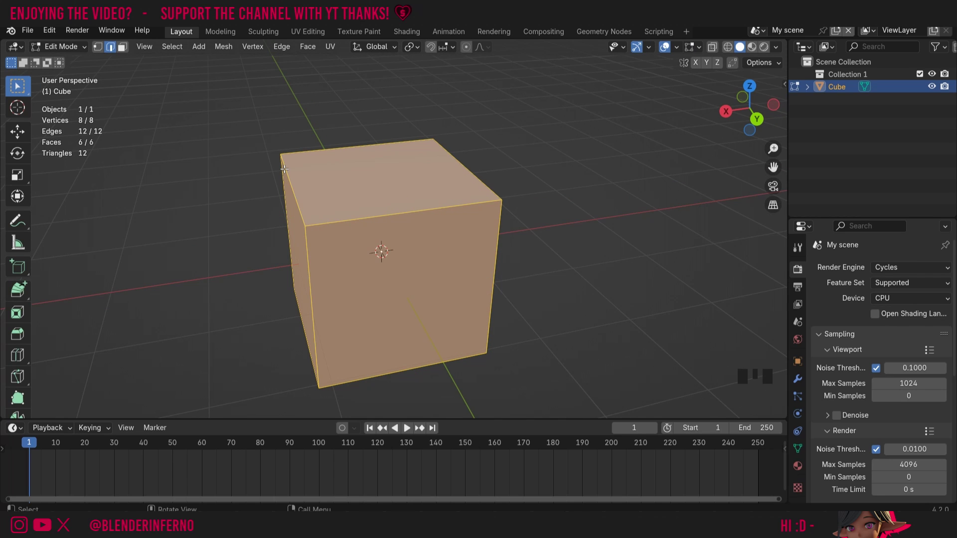
{"action": "key", "text": "3"}
{"action": "left_click", "coordinate": [355, 174]}
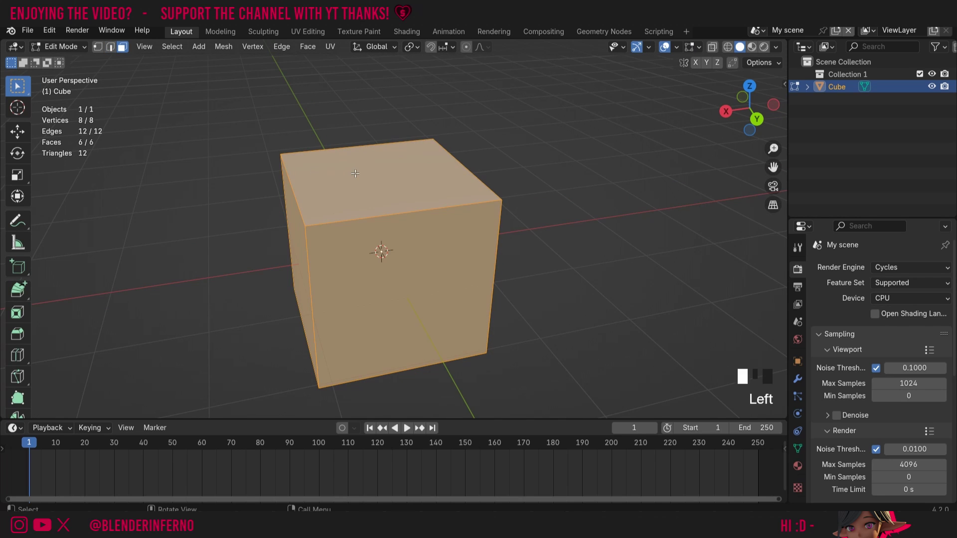
{"action": "left_click", "coordinate": [382, 281]}
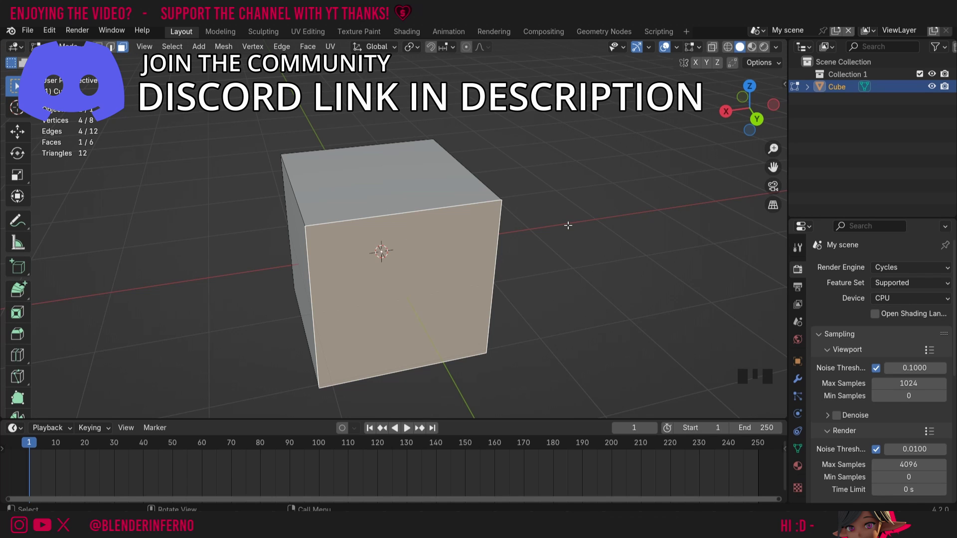
{"action": "key", "text": "e"}
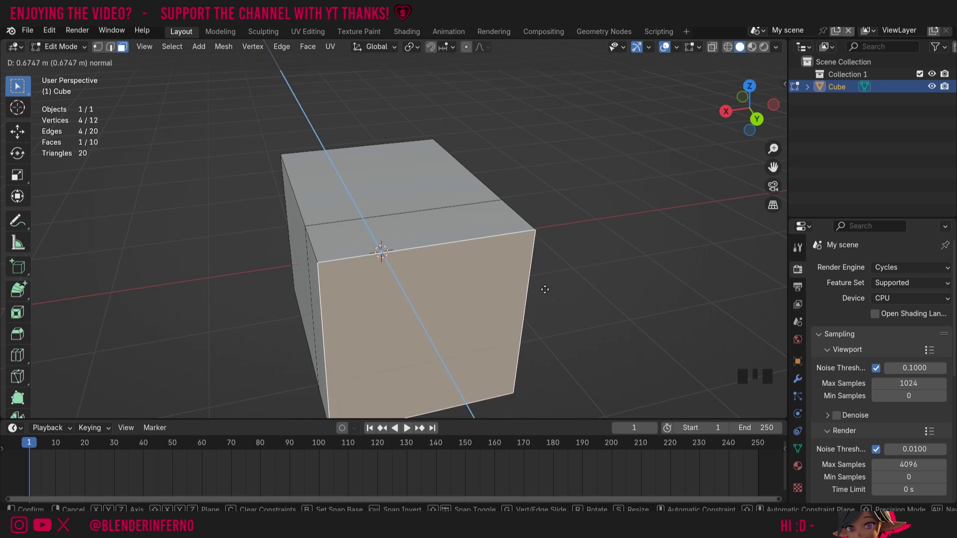
{"action": "left_click", "coordinate": [546, 289]}
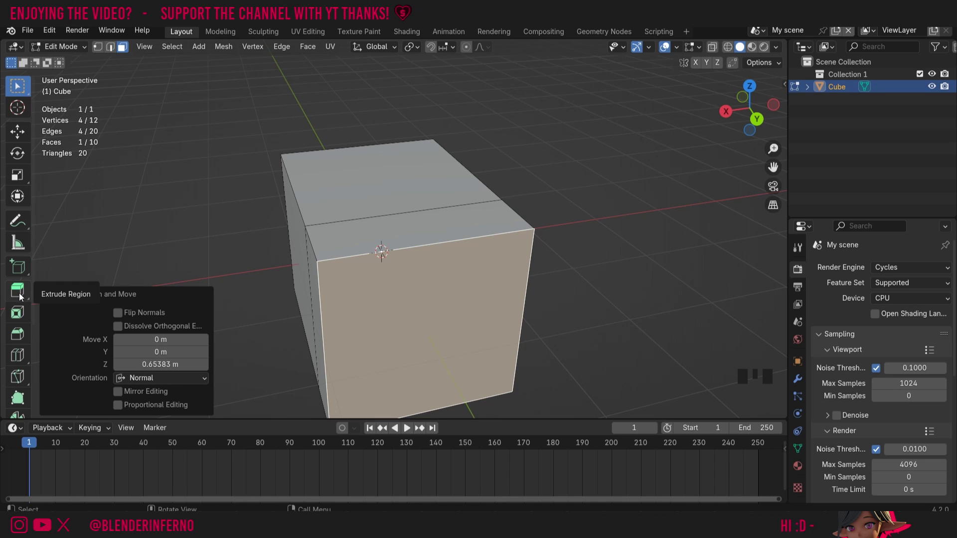
- Pull the front face farther out to 0.87 m with the Extrude Region tool gizmo
{"action": "left_click", "coordinate": [18, 292]}
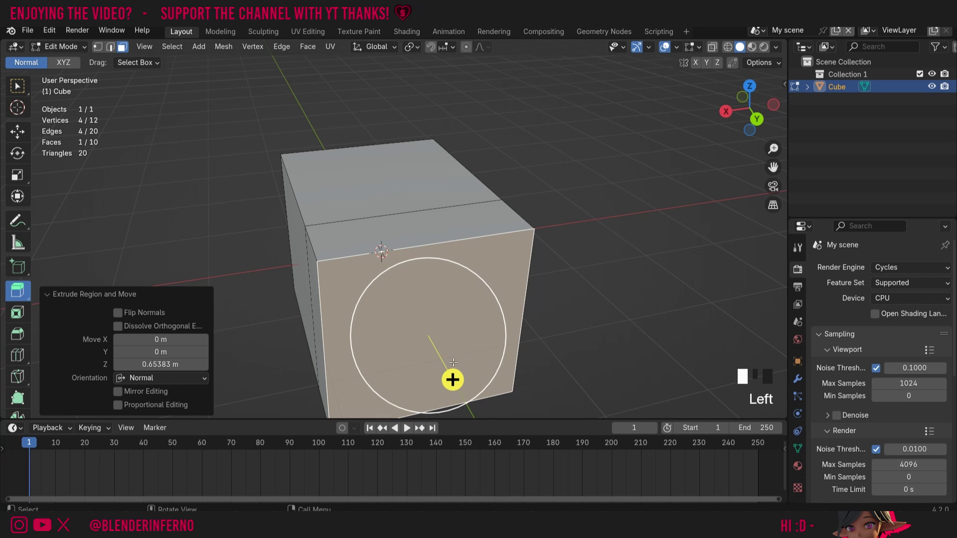
{"action": "scroll", "coordinate": [491, 375], "scroll_direction": "down", "scroll_amount": 2}
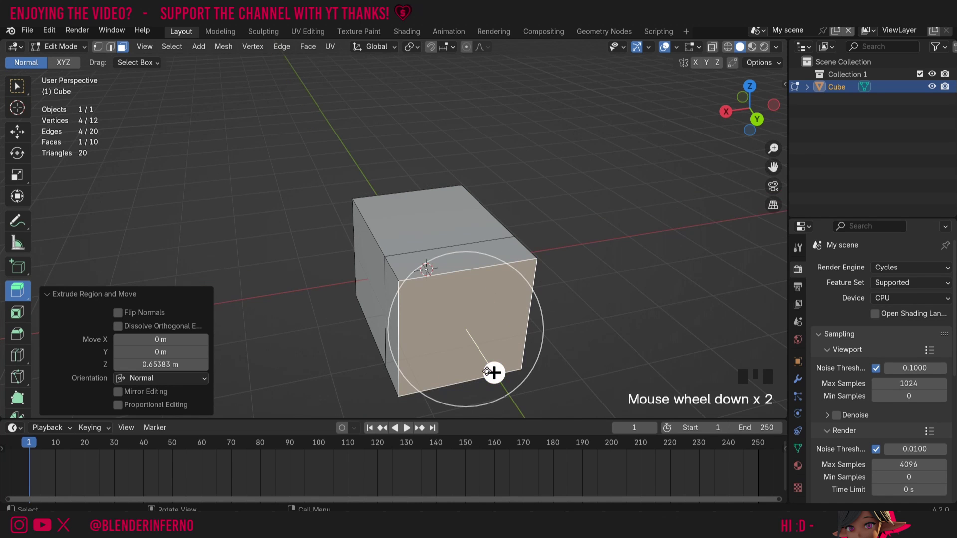
{"action": "left_click", "coordinate": [494, 373]}
{"action": "left_click_drag", "start_coordinate": [494, 373], "coordinate": [547, 392]}
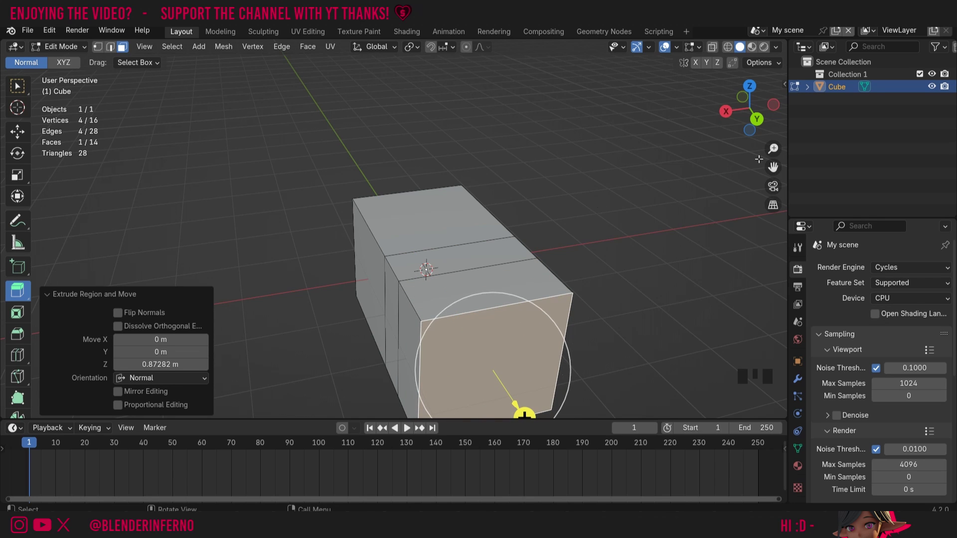
{"action": "left_click_drag", "start_coordinate": [773, 167], "coordinate": [772, 166]}
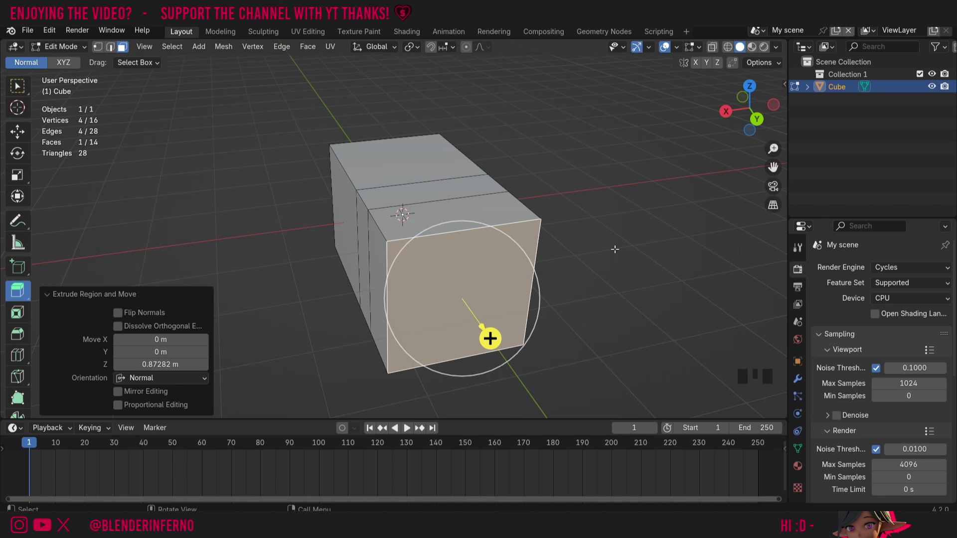
{"action": "left_click", "coordinate": [17, 297]}
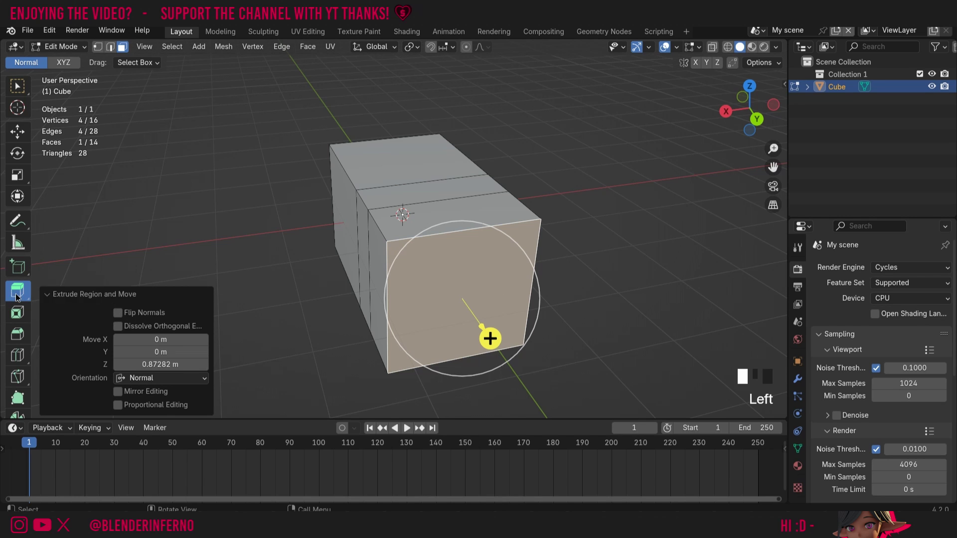
- Browse the Alt+E extrude methods, then undo the extrusions back to a plain cube
{"action": "left_click", "coordinate": [16, 87]}
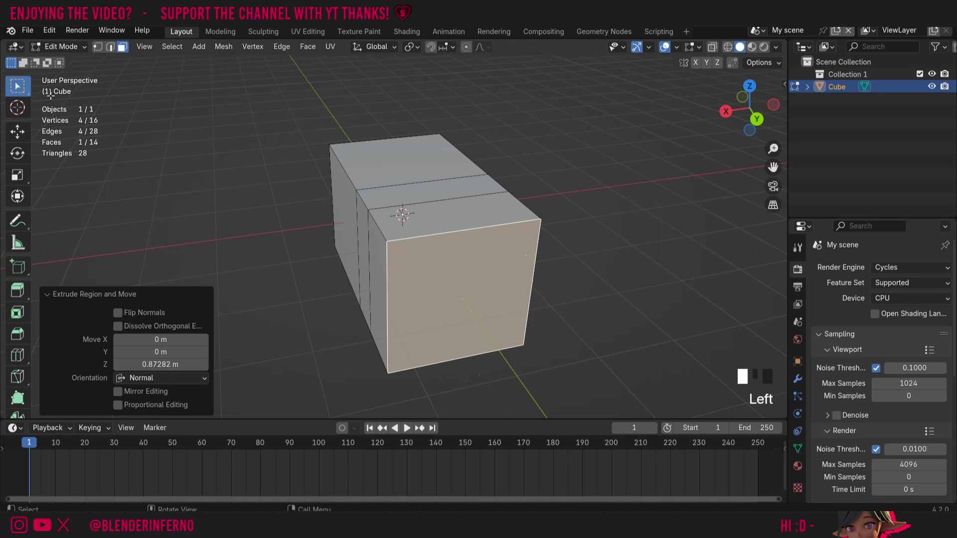
{"action": "key", "text": "alt+e"}
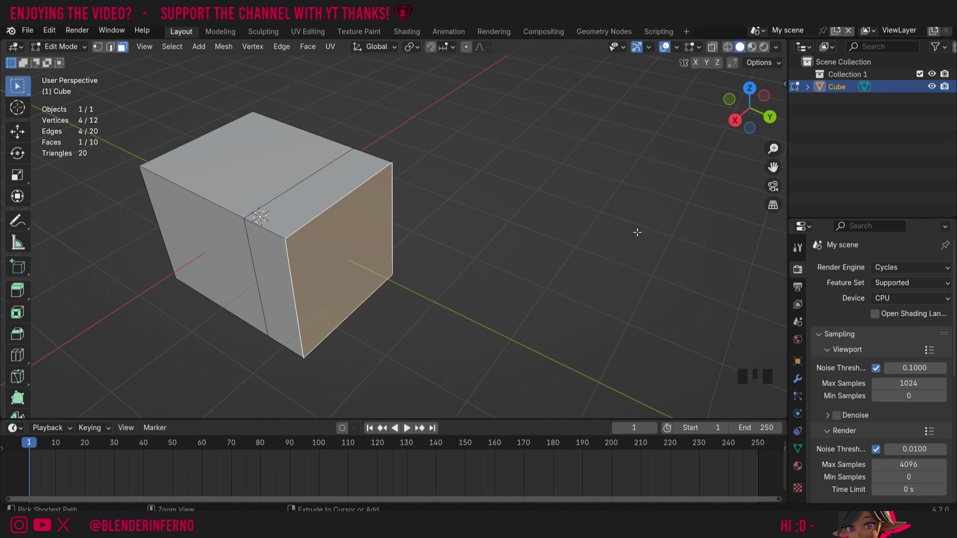
{"action": "key", "text": "ctrl+z"}
{"action": "key", "text": "ctrl+z"}
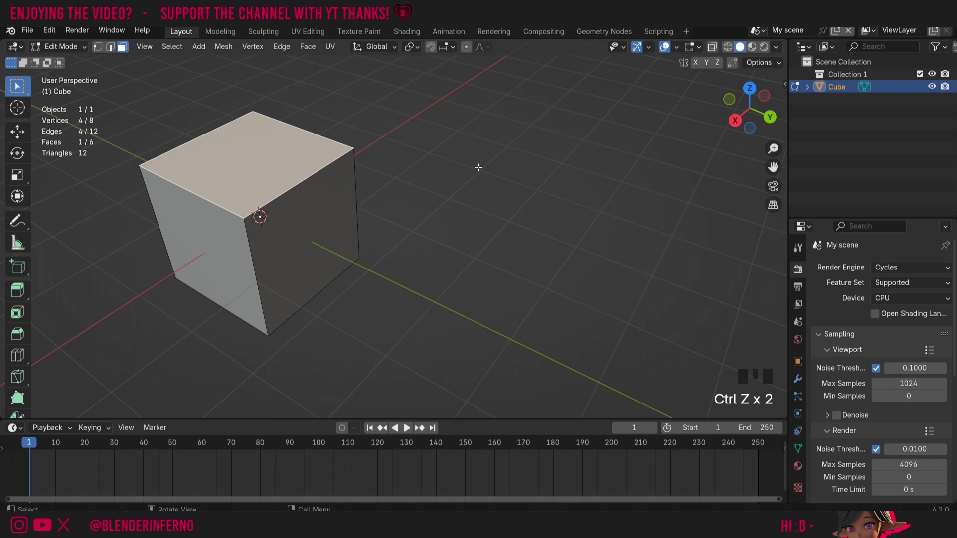
- Subdivide the whole cube with Number of Cuts set to 2, then select one upper face
{"action": "key", "text": "a"}
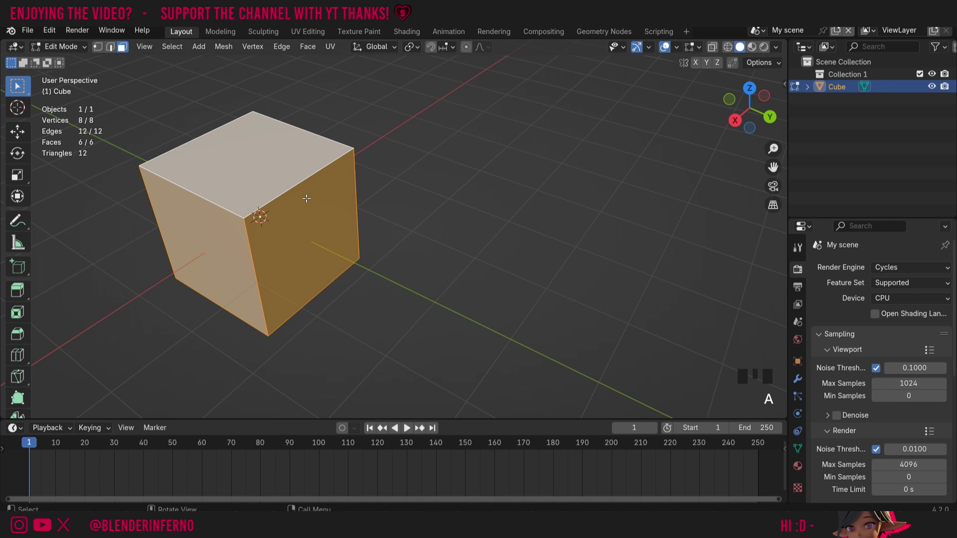
{"action": "right_click", "coordinate": [294, 200]}
{"action": "left_click", "coordinate": [281, 215]}
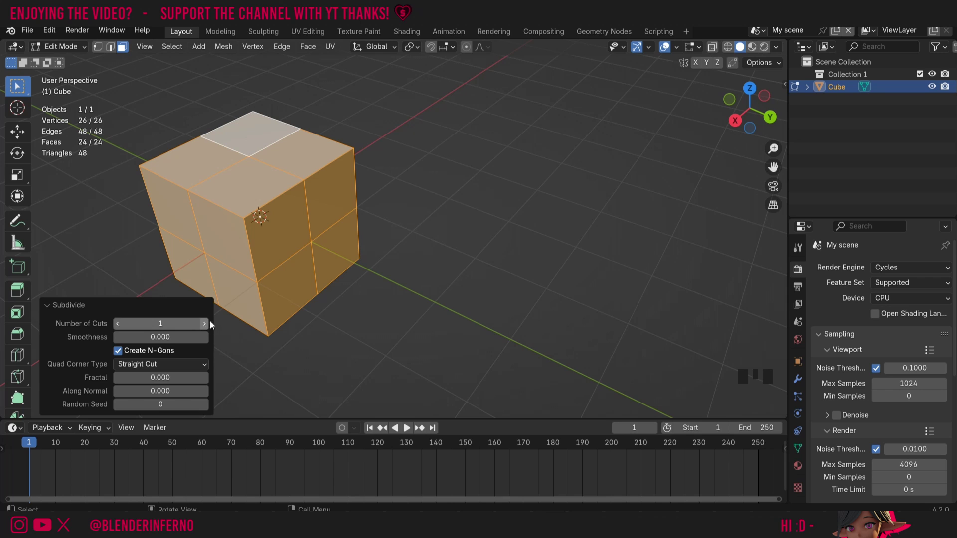
{"action": "left_click", "coordinate": [55, 306]}
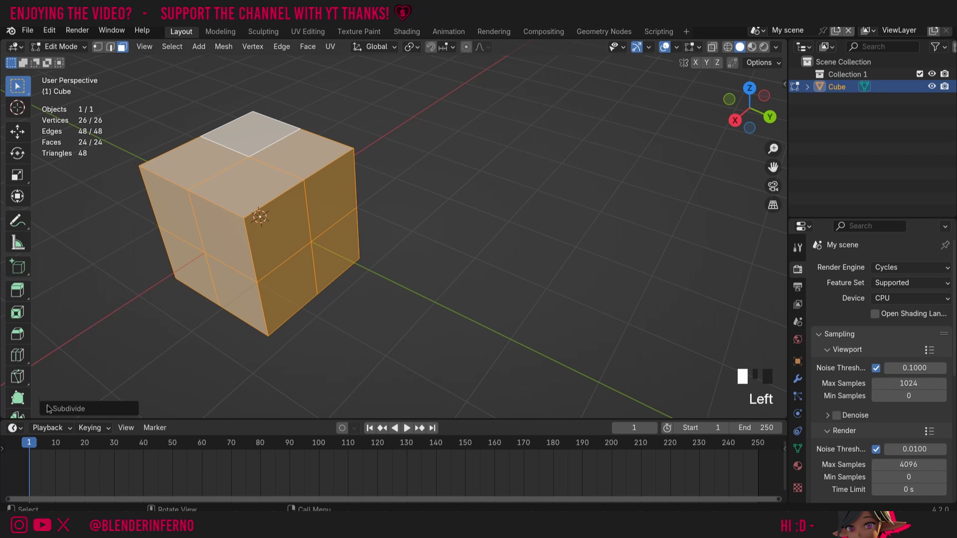
{"action": "left_click", "coordinate": [56, 408]}
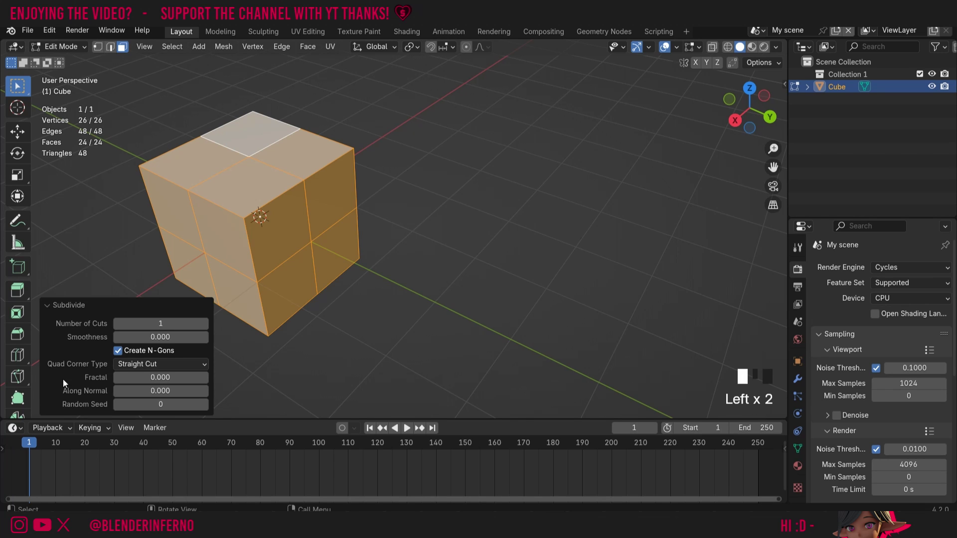
{"action": "left_click", "coordinate": [209, 324]}
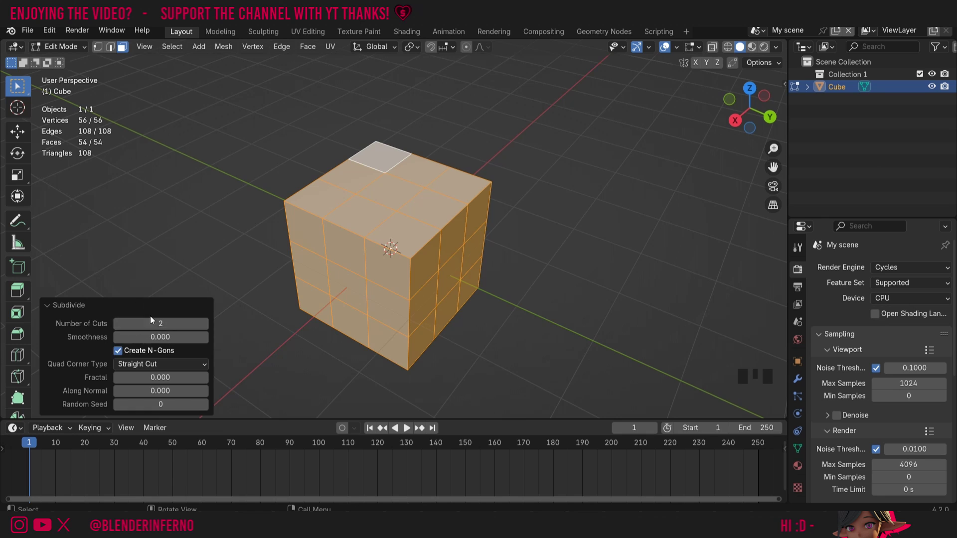
{"action": "scroll", "coordinate": [591, 288], "scroll_direction": "up", "scroll_amount": 3}
{"action": "left_click", "coordinate": [425, 277]}
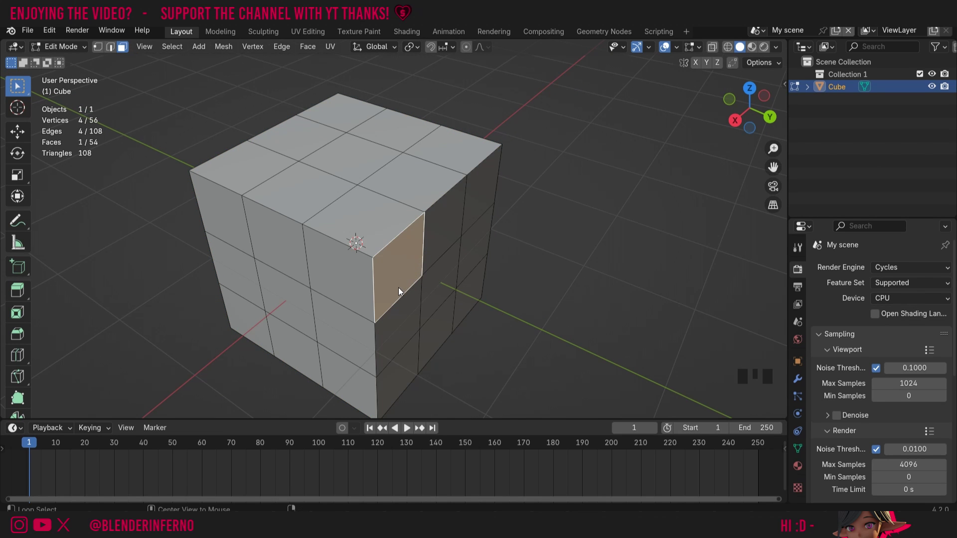
- Push the selected upper face inward about 0.37 m using Extrude Manifold
{"action": "key", "text": "alt+e"}
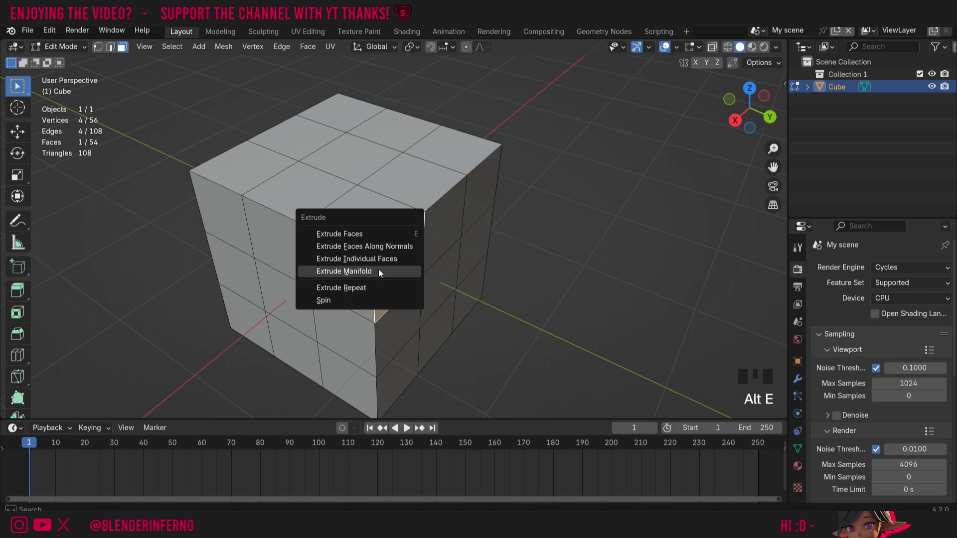
{"action": "left_click", "coordinate": [360, 273]}
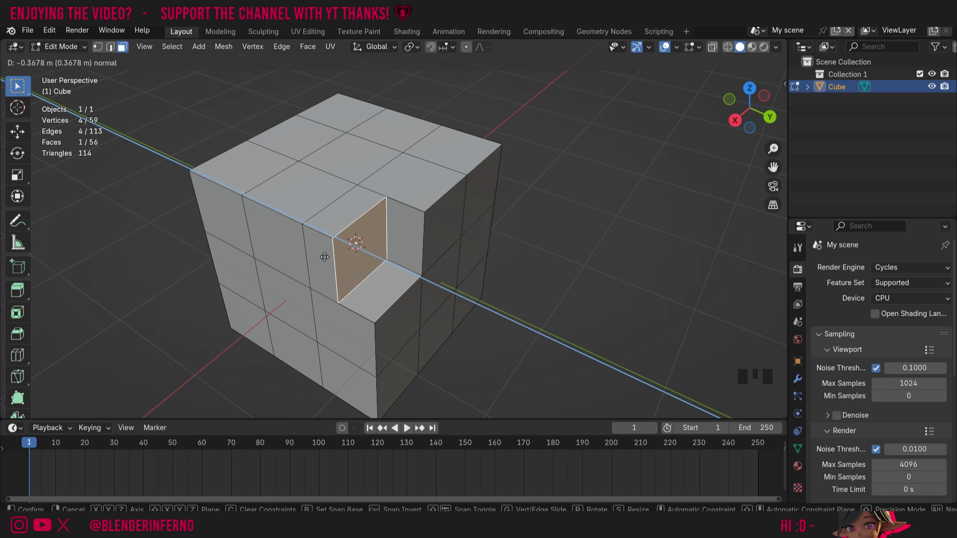
{"action": "left_click", "coordinate": [325, 257]}
- Extrude a corner face on the adjacent side inward by about 0.358 m
{"action": "left_click", "coordinate": [485, 188]}
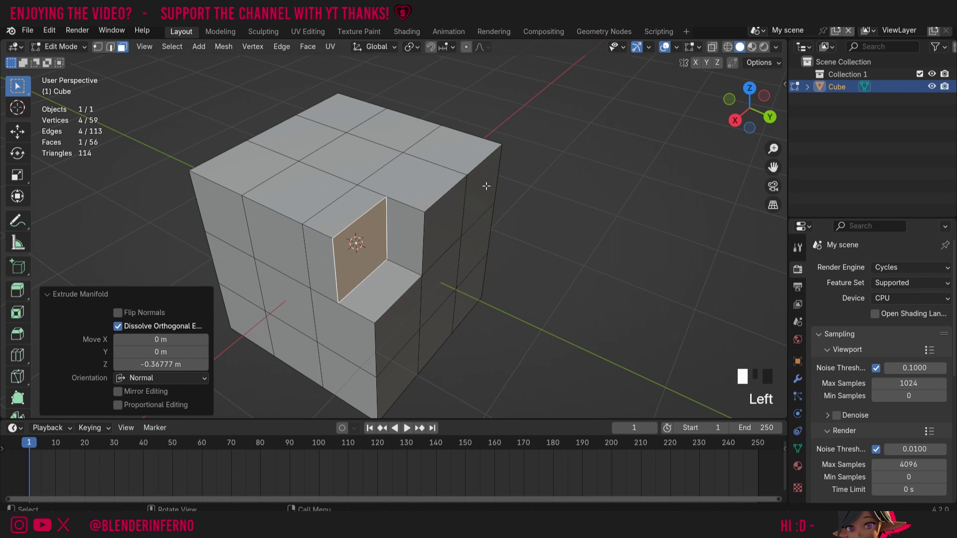
{"action": "left_click_drag", "start_coordinate": [744, 124], "coordinate": [718, 116]}
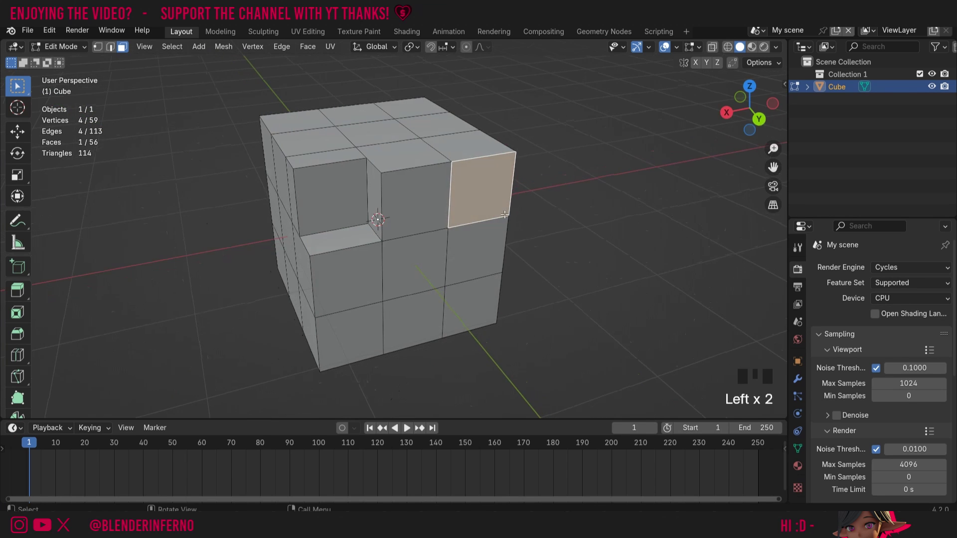
{"action": "key", "text": "e"}
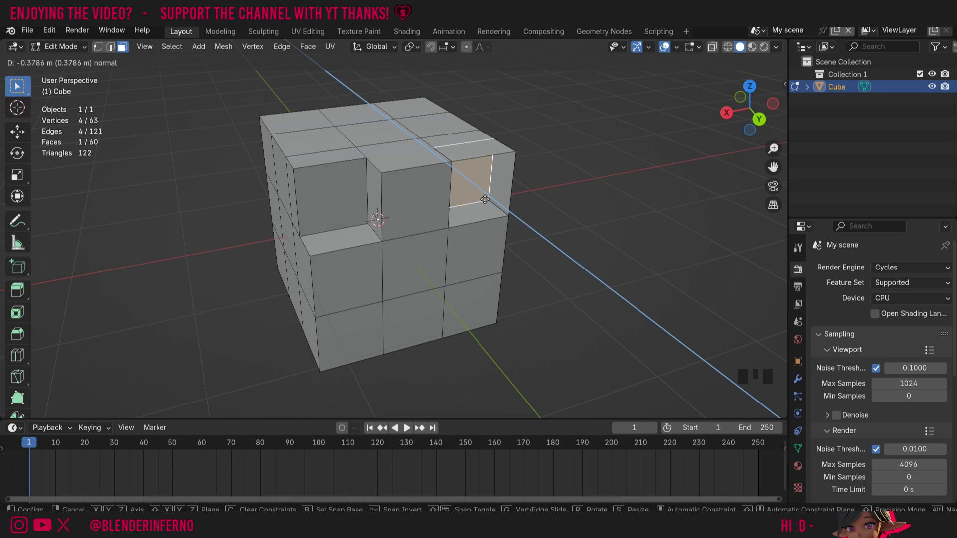
{"action": "left_click", "coordinate": [485, 199]}
{"action": "left_click_drag", "start_coordinate": [750, 107], "coordinate": [662, 106]}
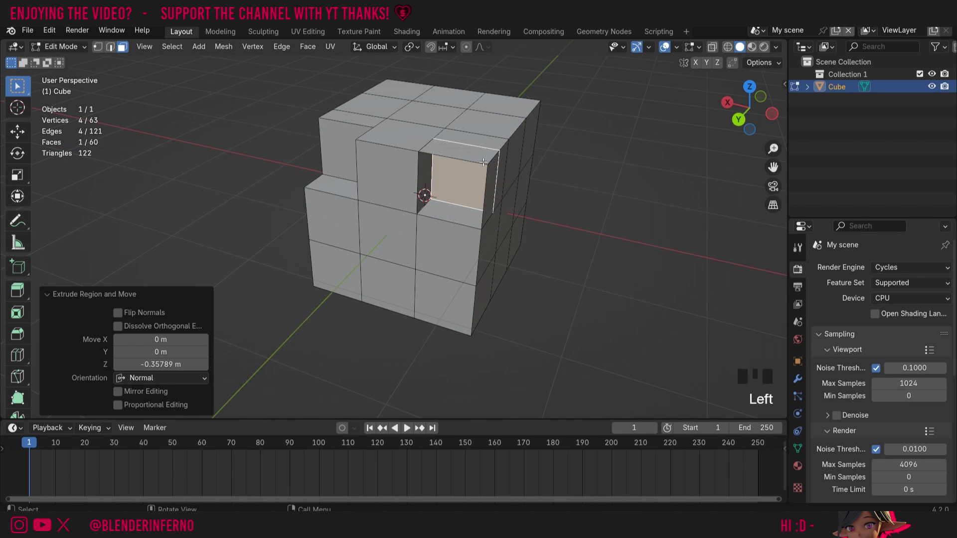
{"action": "middle_click_drag", "start_coordinate": [483, 162], "coordinate": [477, 268]}
{"action": "key", "text": "1"}
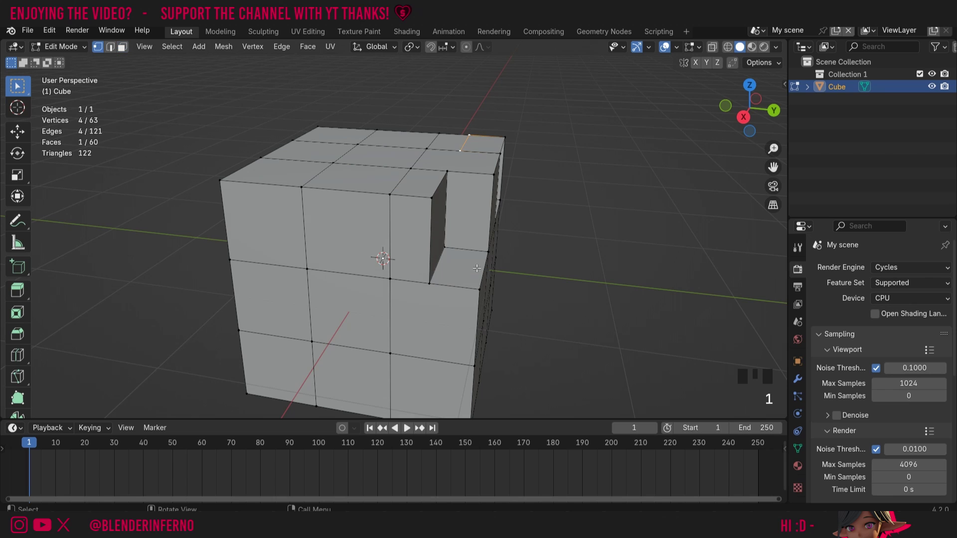
{"action": "scroll", "coordinate": [467, 276], "scroll_direction": "up", "scroll_amount": 3}
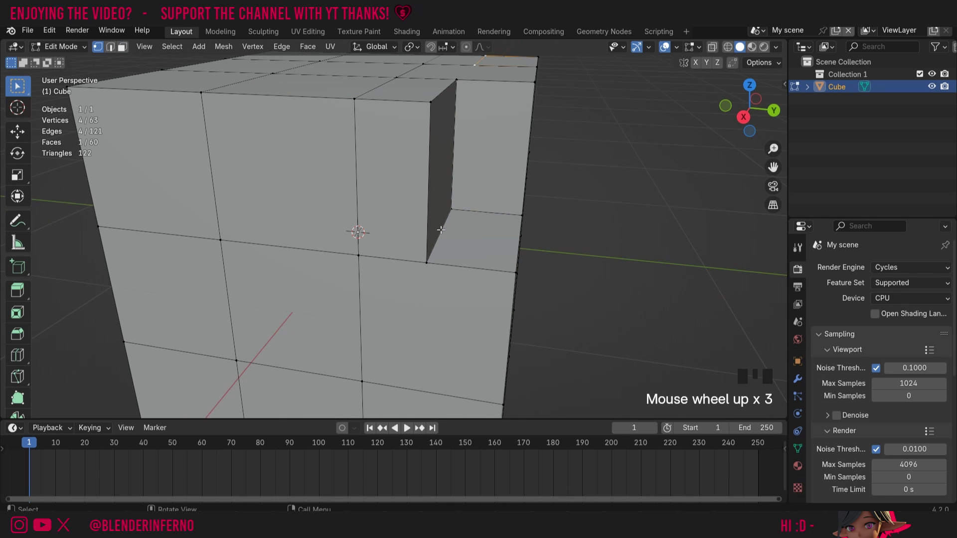
{"action": "left_click_drag", "start_coordinate": [751, 108], "coordinate": [733, 119]}
{"action": "key", "text": "3"}
{"action": "left_click", "coordinate": [336, 271]}
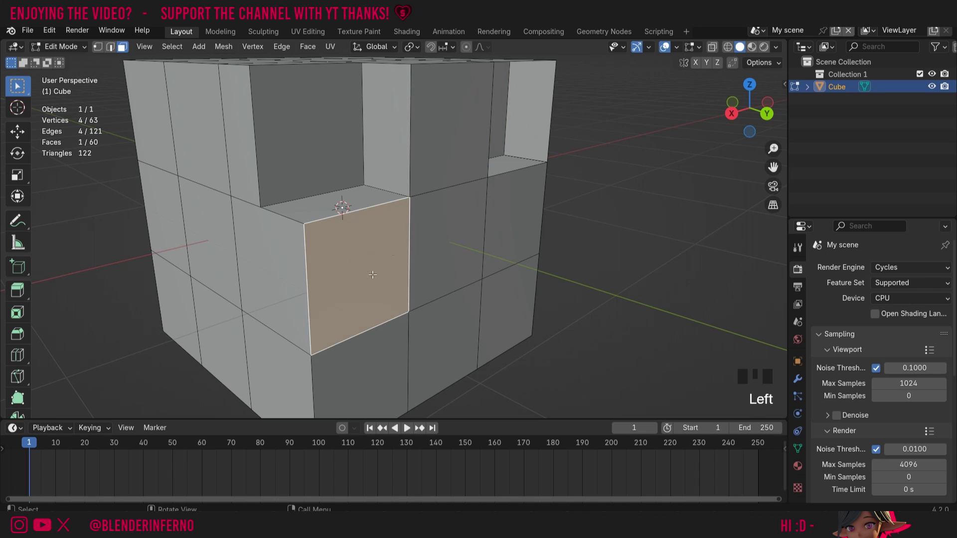
{"action": "key", "text": "1"}
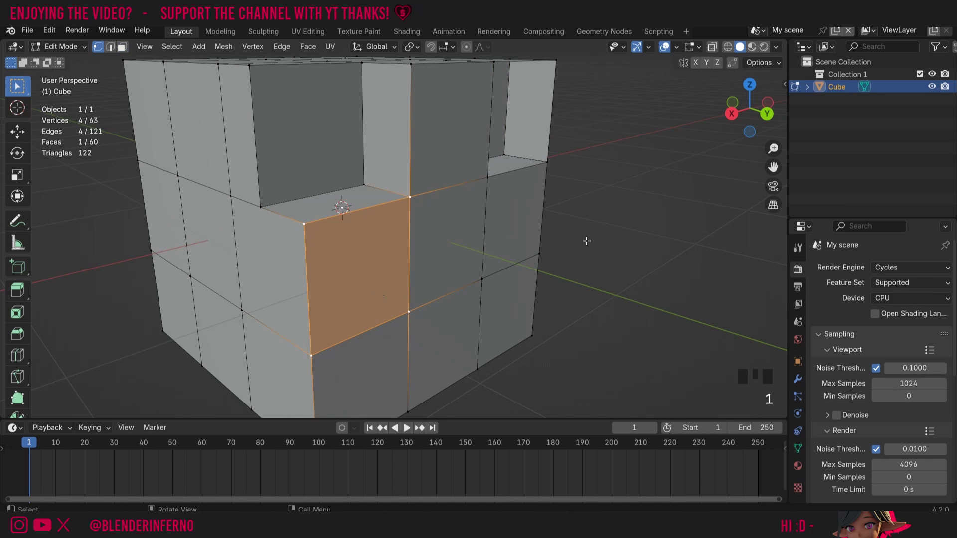
{"action": "key", "text": "alt+e"}
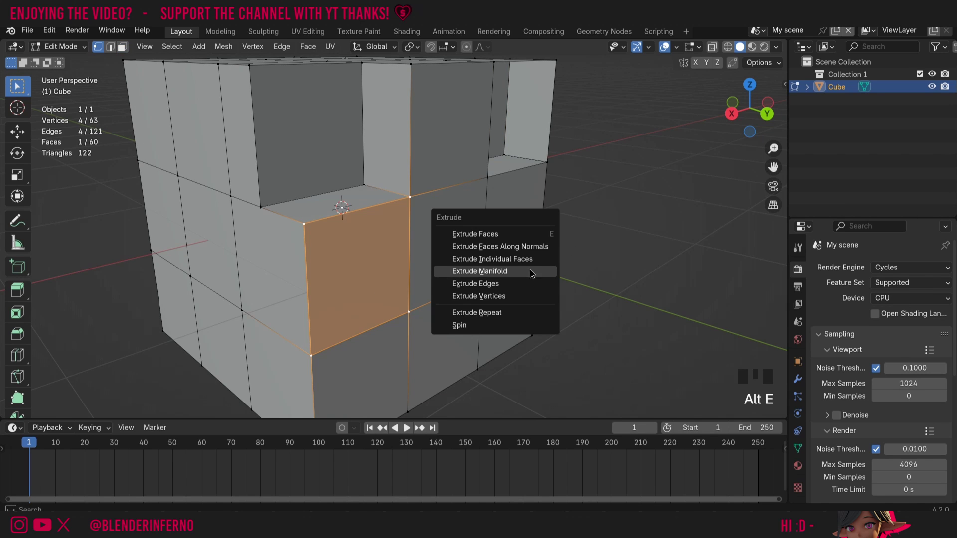
{"action": "left_click", "coordinate": [531, 270]}
{"action": "left_click", "coordinate": [582, 298]}
{"action": "middle_click_drag", "start_coordinate": [582, 298], "coordinate": [252, 264]}
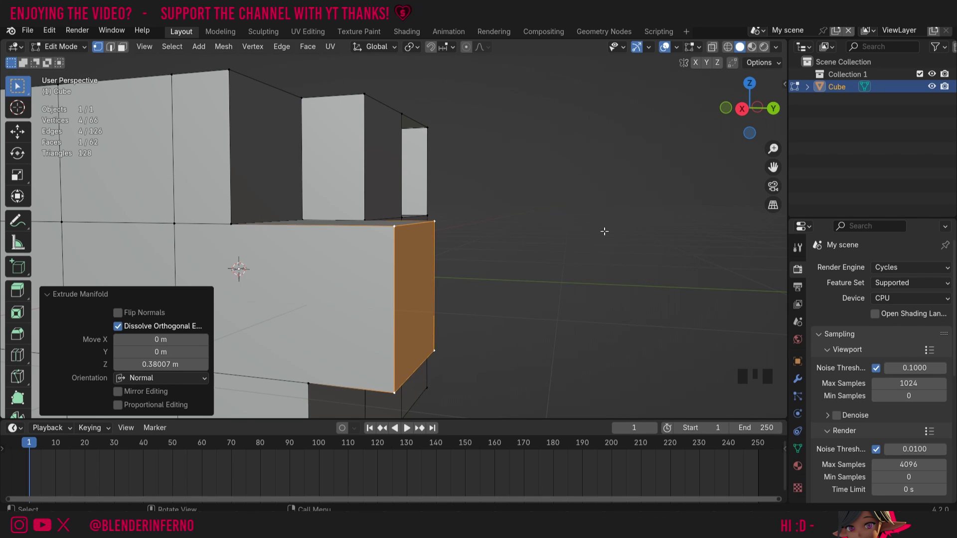
{"action": "left_click_drag", "start_coordinate": [750, 108], "coordinate": [748, 124]}
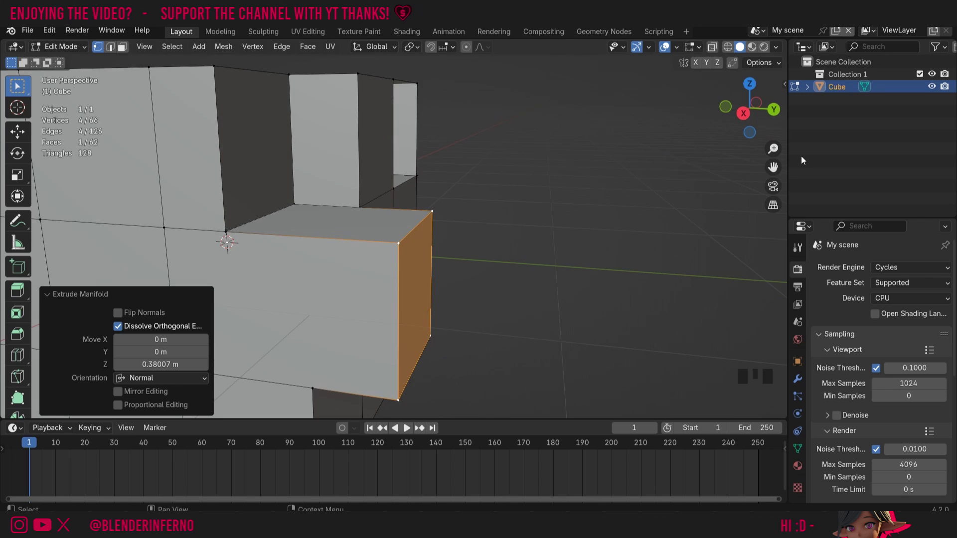
{"action": "left_click_drag", "start_coordinate": [773, 167], "coordinate": [835, 124]}
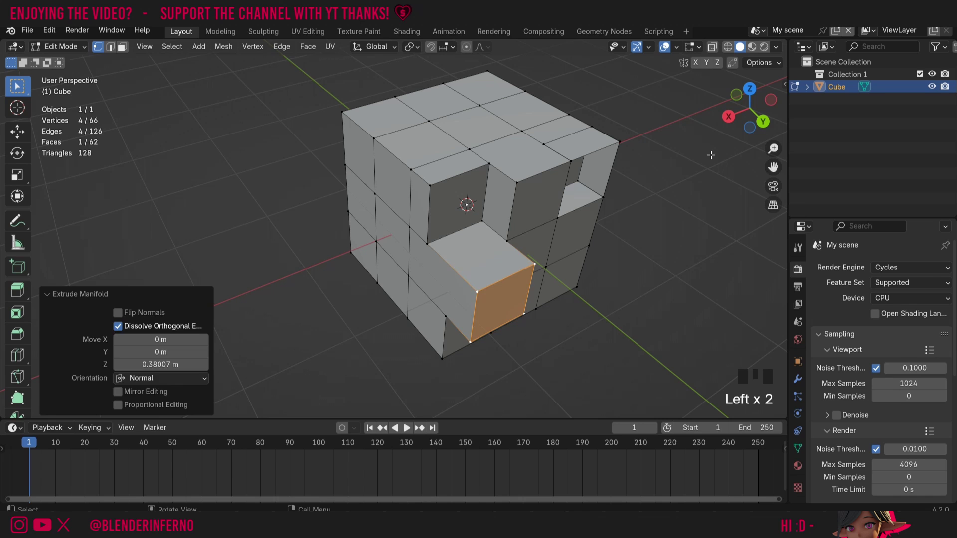
- Undo back to the plain subdivided cube and select five scattered grid faces
{"action": "key", "text": "ctrl+z"}
{"action": "key", "text": "ctrl+z"}
{"action": "key", "text": "ctrl+z"}
{"action": "key", "text": "ctrl+z"}
{"action": "key", "text": "ctrl+z"}
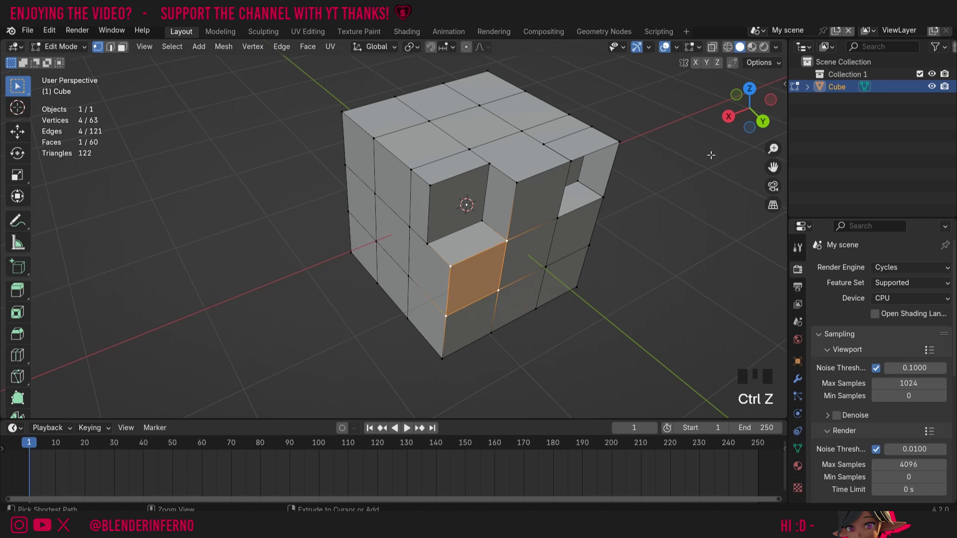
{"action": "key", "text": "ctrl+z"}
{"action": "key", "text": "ctrl+z"}
{"action": "key", "text": "ctrl+z"}
{"action": "key", "text": "ctrl+z"}
{"action": "key", "text": "ctrl+z"}
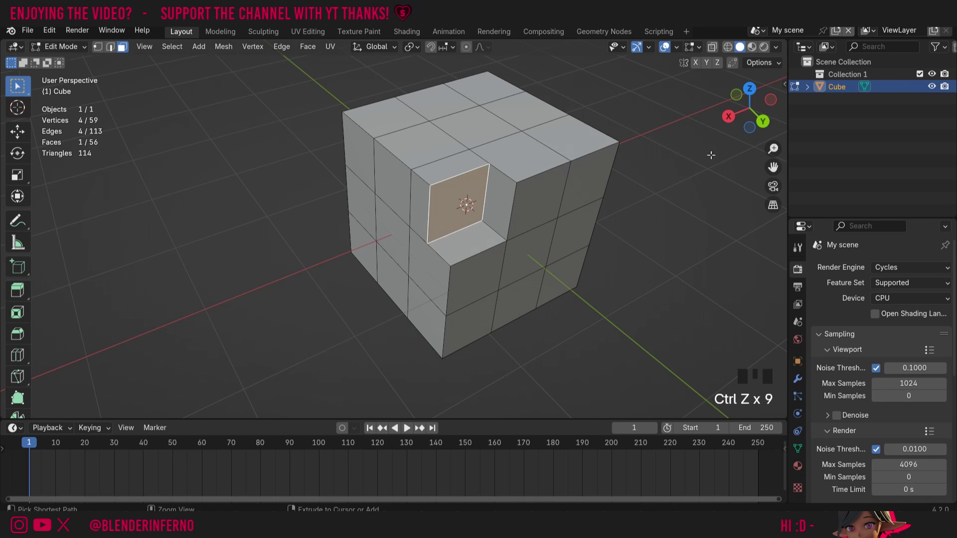
{"action": "left_click", "coordinate": [482, 139]}
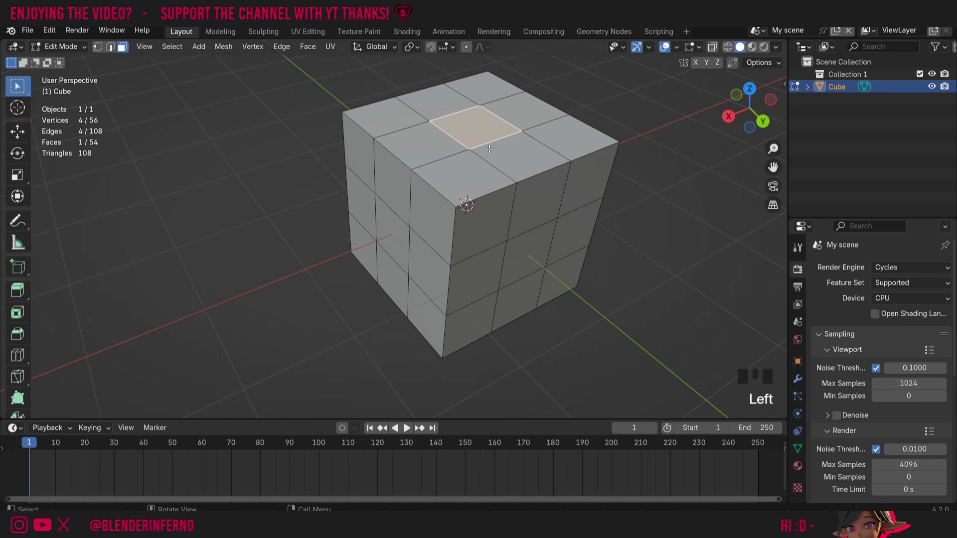
{"action": "left_click", "coordinate": [471, 270], "text": "shift"}
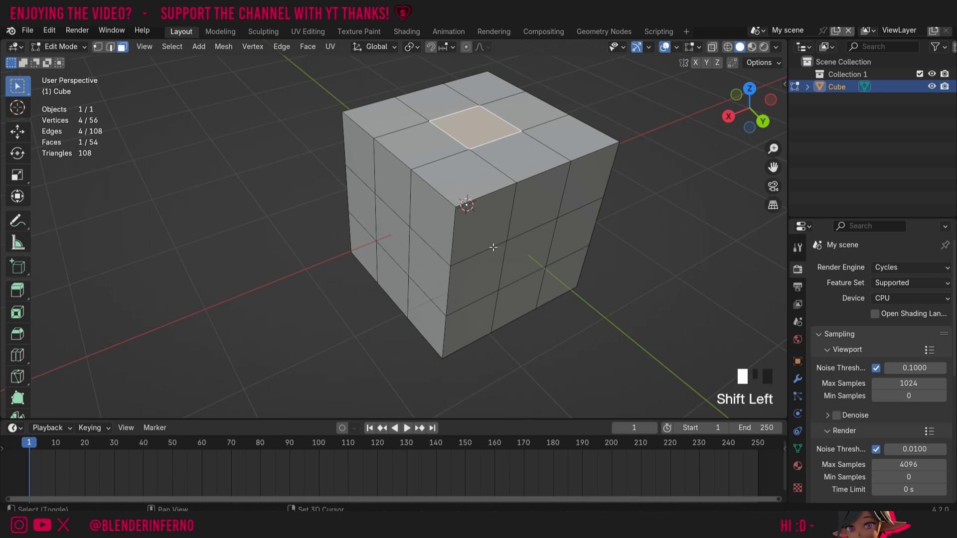
{"action": "left_click", "coordinate": [586, 182], "text": "shift"}
{"action": "left_click", "coordinate": [357, 159], "text": "shift"}
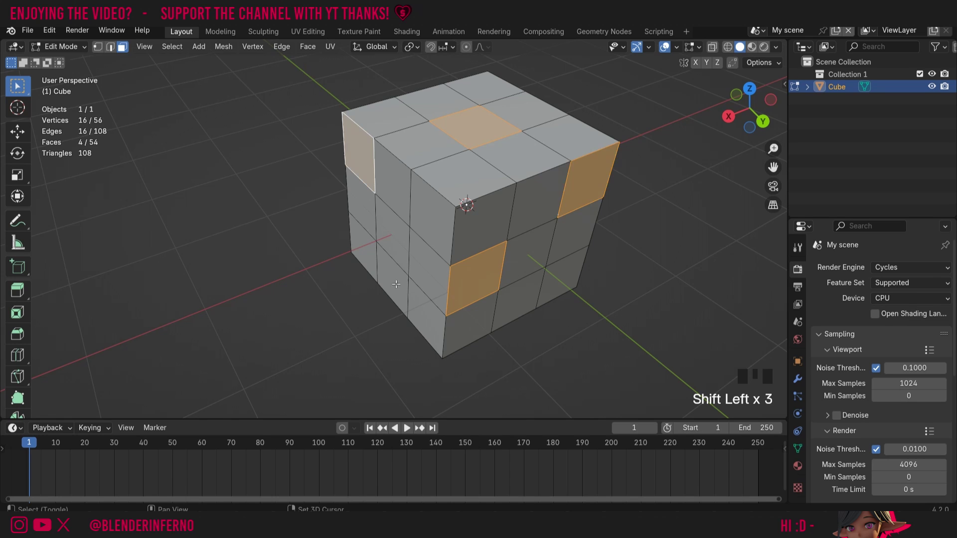
{"action": "left_click", "coordinate": [419, 297], "text": "shift"}
- Extrude the five selected faces along their normals by 0.763 m
{"action": "key", "text": "alt+e"}
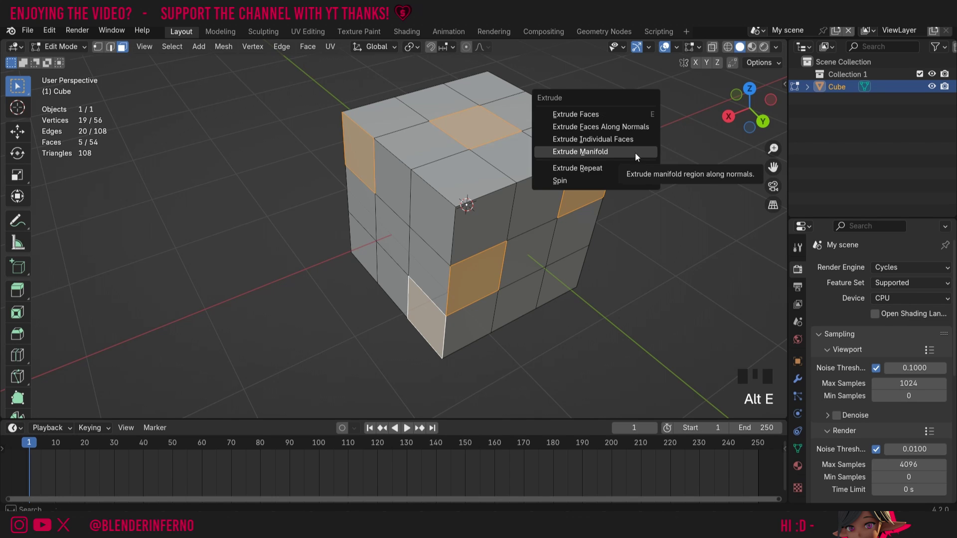
{"action": "left_click", "coordinate": [592, 126]}
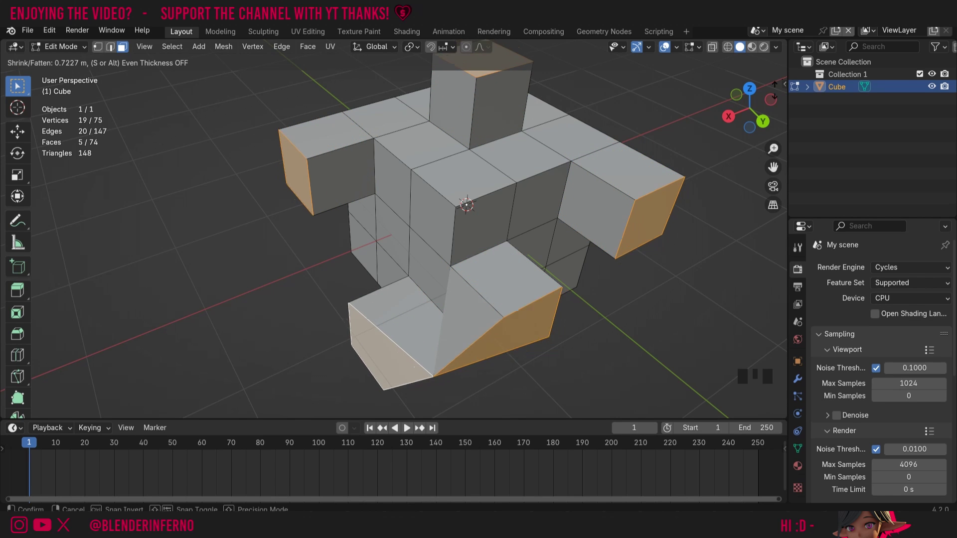
{"action": "left_click", "coordinate": [623, 196]}
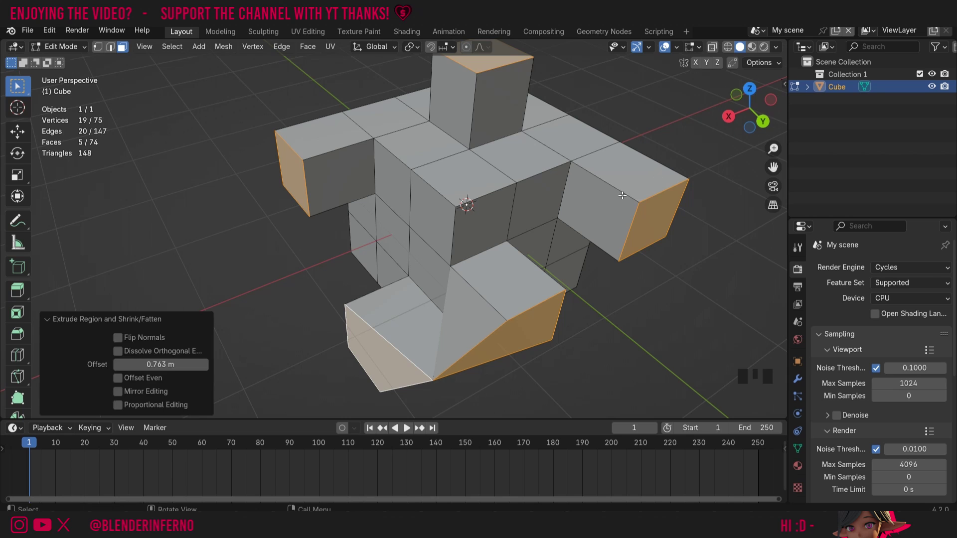
{"action": "middle_click_drag", "start_coordinate": [560, 281], "coordinate": [476, 317]}
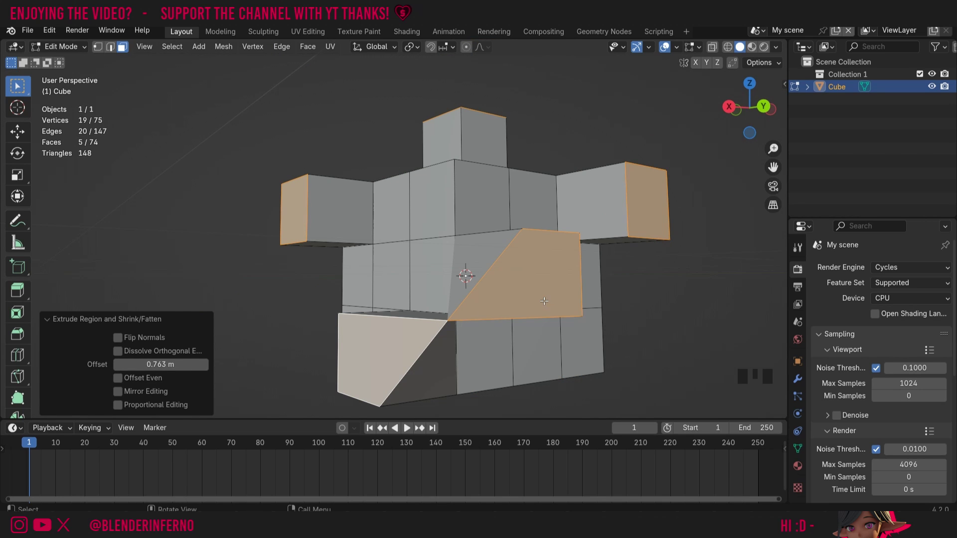
{"action": "key", "text": "ctrl+z"}
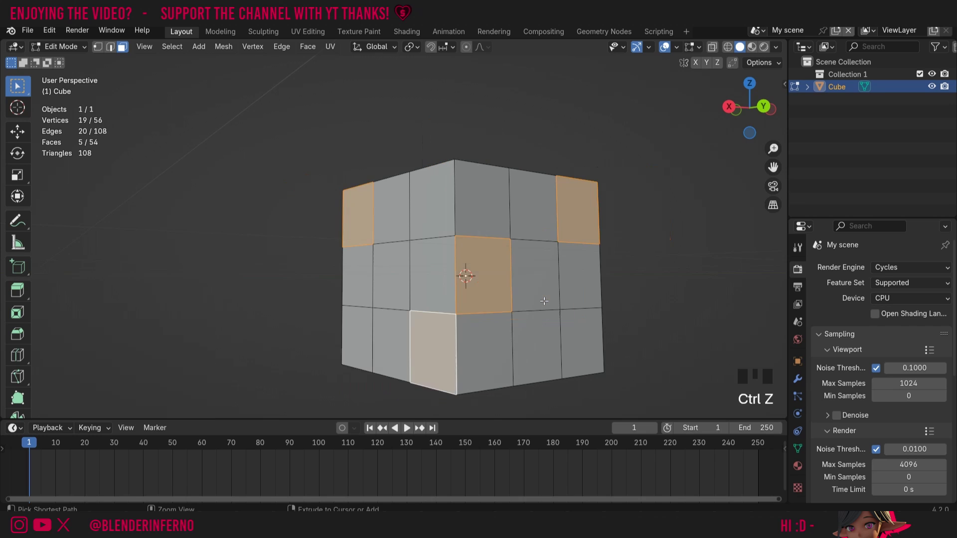
{"action": "key", "text": "a"}
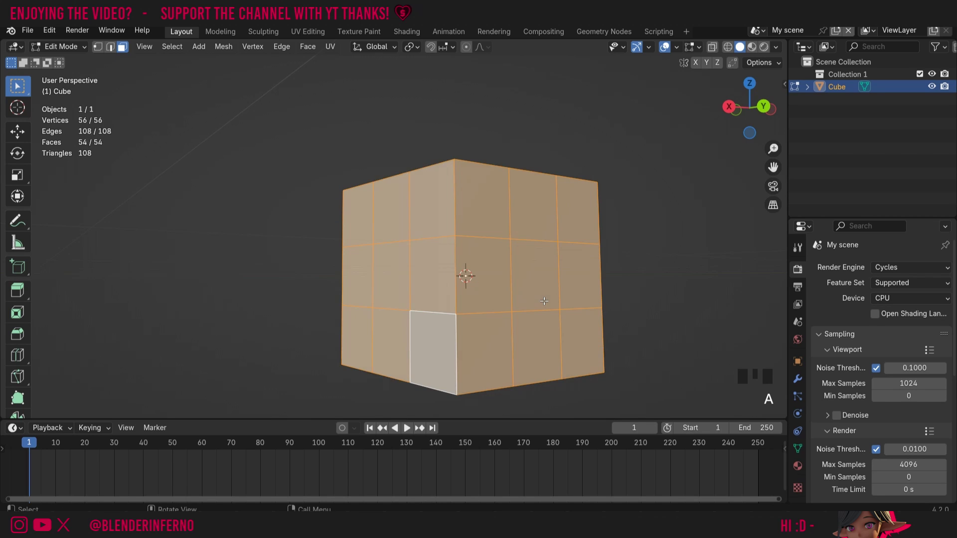
{"action": "scroll", "coordinate": [604, 260], "scroll_direction": "down", "scroll_amount": 2}
{"action": "key", "text": "alt+e"}
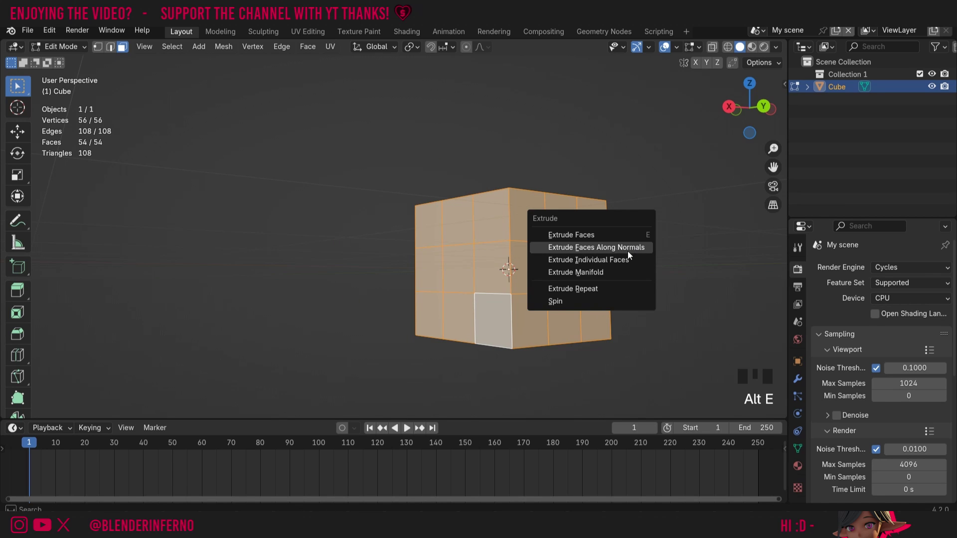
{"action": "left_click", "coordinate": [627, 249]}
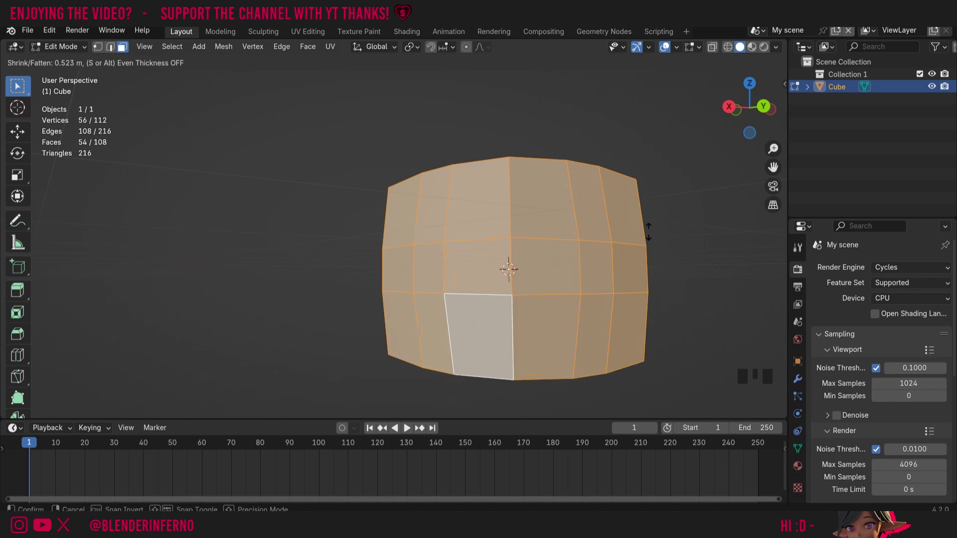
{"action": "left_click", "coordinate": [743, 115]}
{"action": "mouse_move", "coordinate": [749, 107]}
{"action": "left_mouse_down"}
{"action": "mouse_move", "coordinate": [738, 124]}
{"action": "mouse_move", "coordinate": [748, 113]}
{"action": "left_mouse_up"}
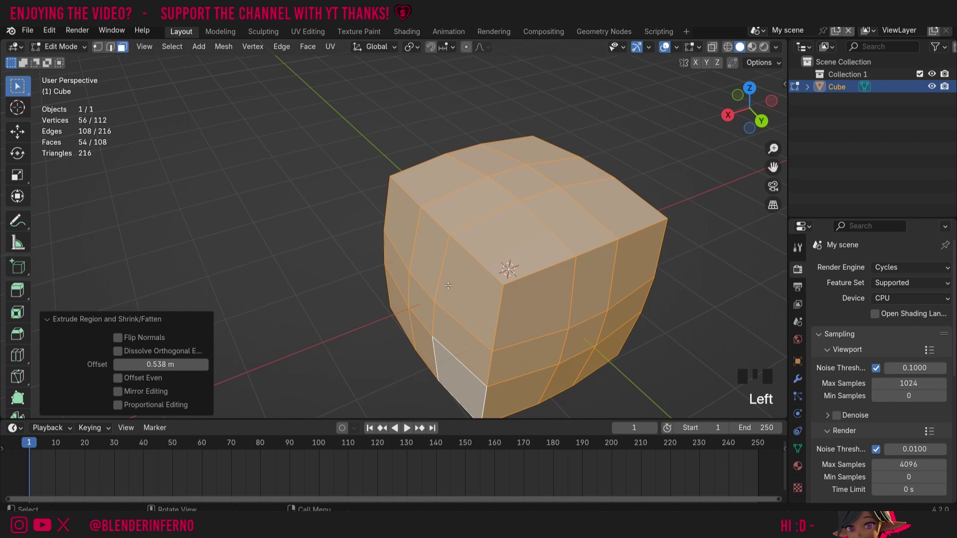
{"action": "mouse_move", "coordinate": [732, 112]}
{"action": "left_mouse_down"}
{"action": "mouse_move", "coordinate": [730, 144]}
{"action": "mouse_move", "coordinate": [743, 114]}
{"action": "mouse_move", "coordinate": [731, 113]}
{"action": "mouse_move", "coordinate": [744, 104]}
{"action": "left_mouse_up"}
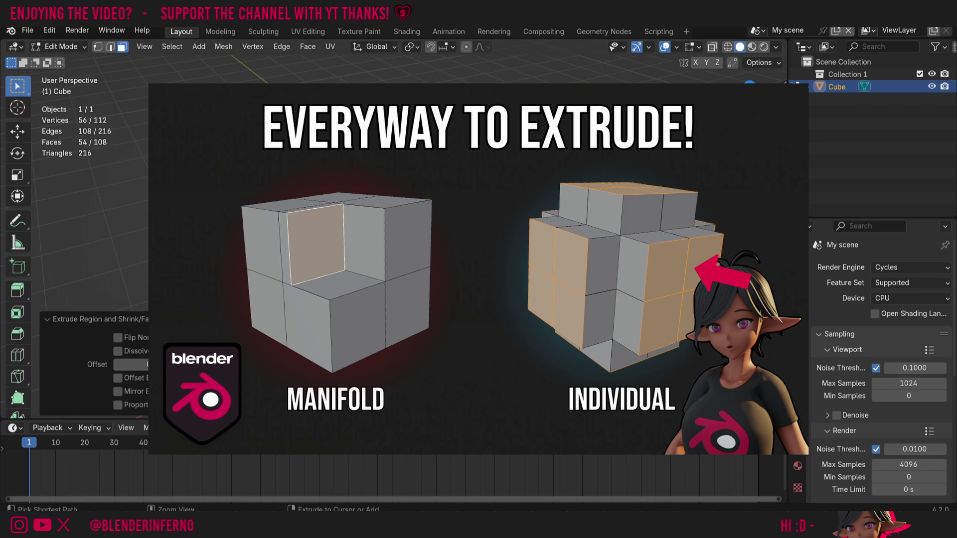
{"action": "key", "text": "ctrl+z"}
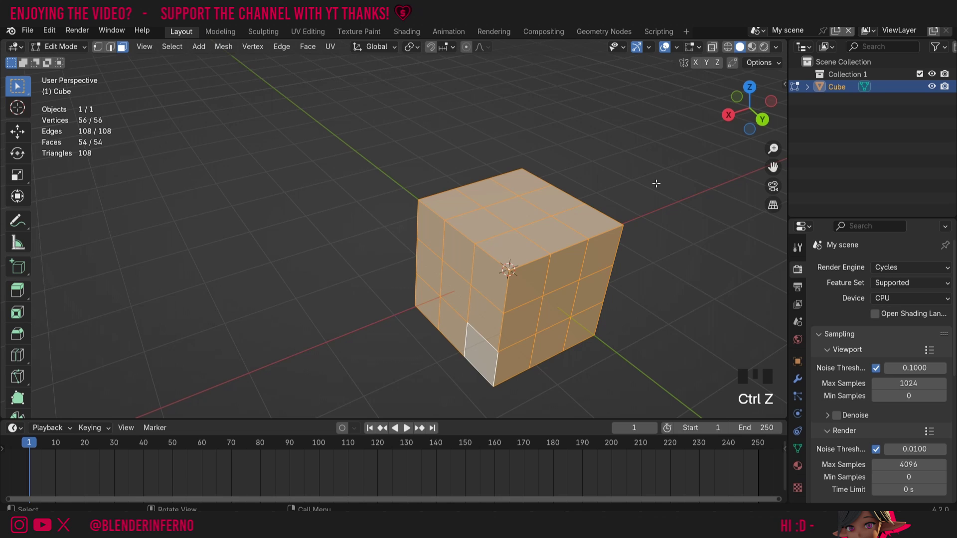
- Extrude every face of the cube individually by 1.2 m
{"action": "key", "text": "alt+e"}
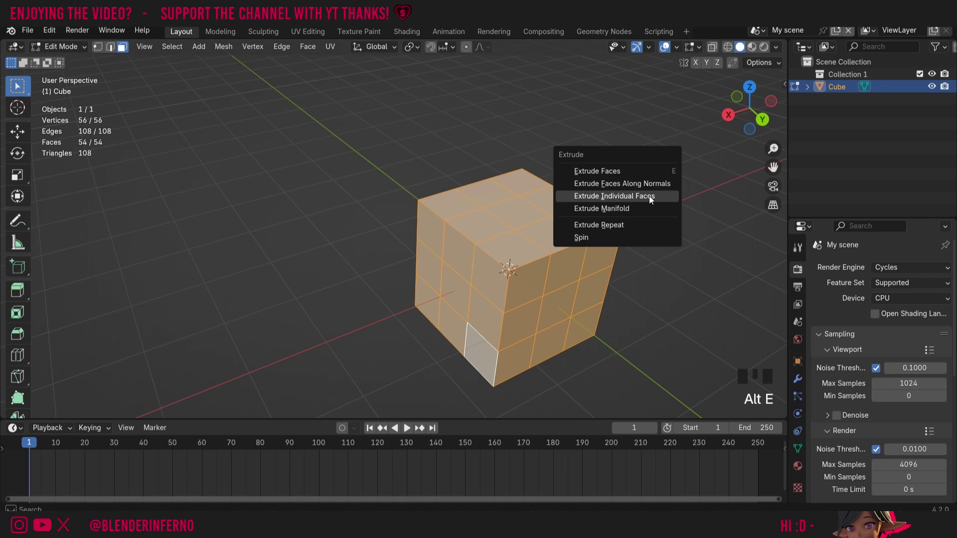
{"action": "left_click", "coordinate": [650, 196]}
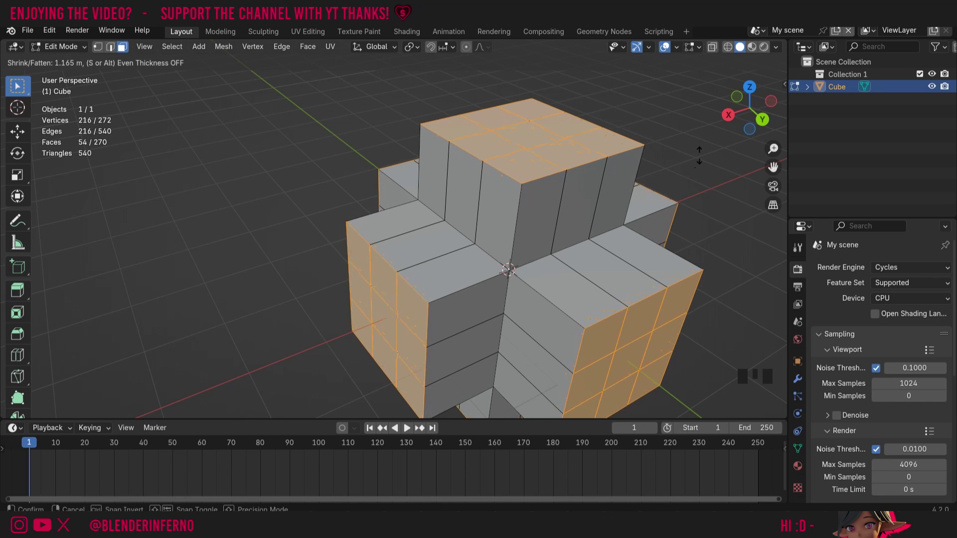
{"action": "left_click", "coordinate": [700, 154]}
{"action": "middle_click_drag", "start_coordinate": [700, 155], "coordinate": [498, 210]}
- Start moving one front face, cancel it, then select the entire mesh
{"action": "left_click", "coordinate": [486, 199]}
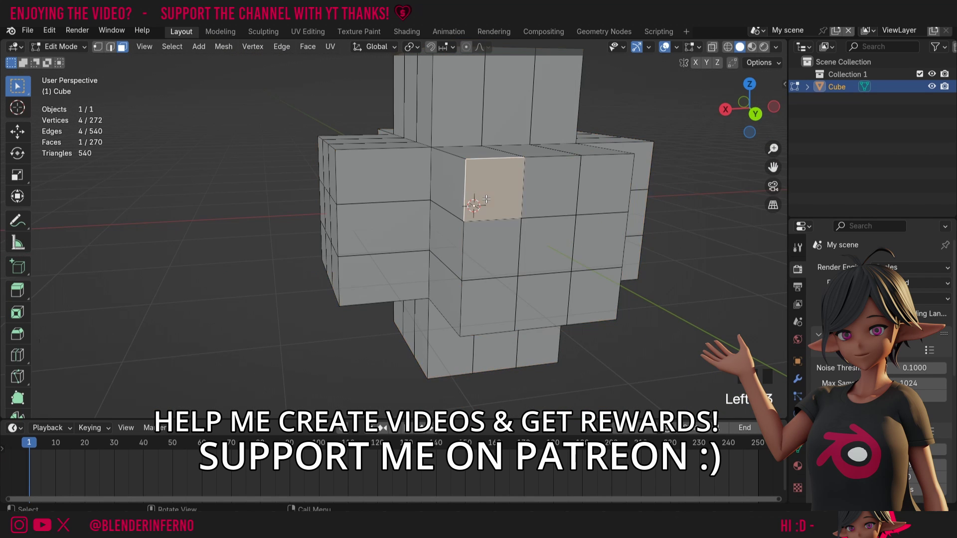
{"action": "key", "text": "g"}
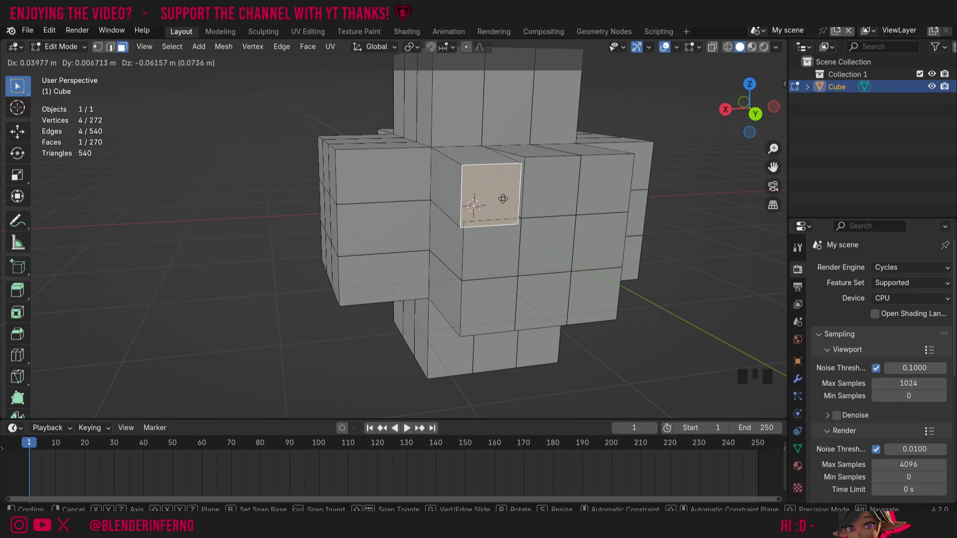
{"action": "right_click", "coordinate": [530, 164]}
{"action": "left_click_drag", "start_coordinate": [750, 109], "coordinate": [703, 114]}
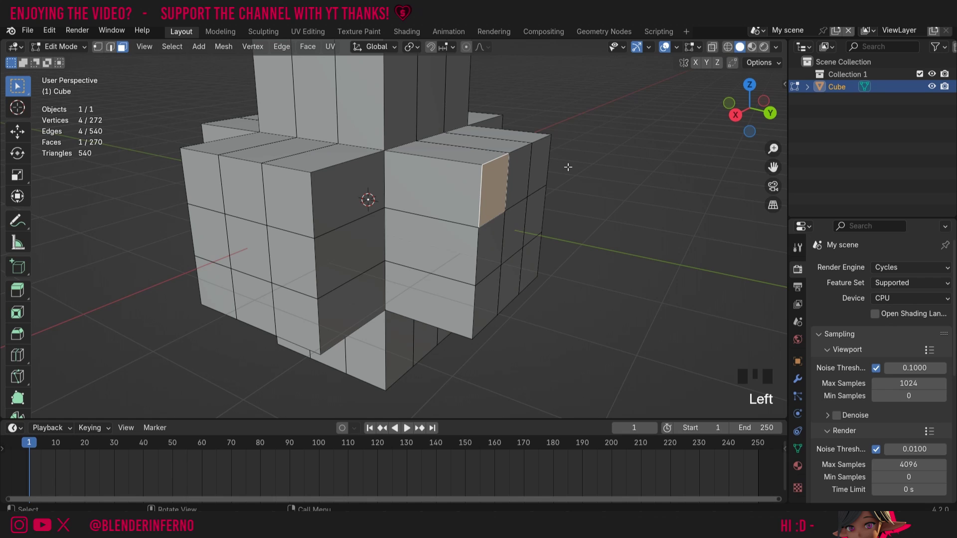
{"action": "key", "text": "a"}
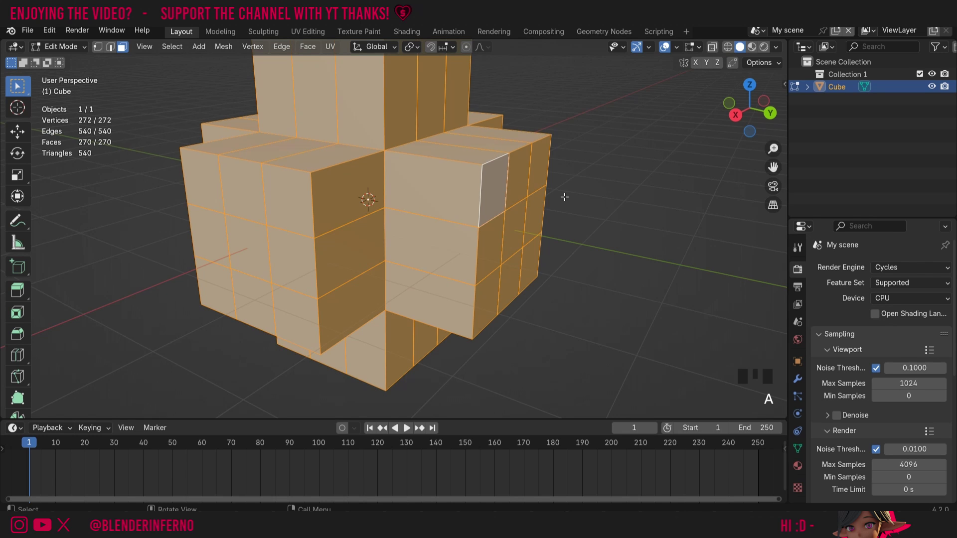
- Merge the 120 duplicate vertices by distance and check the Merge Distance setting
{"action": "key", "text": "m"}
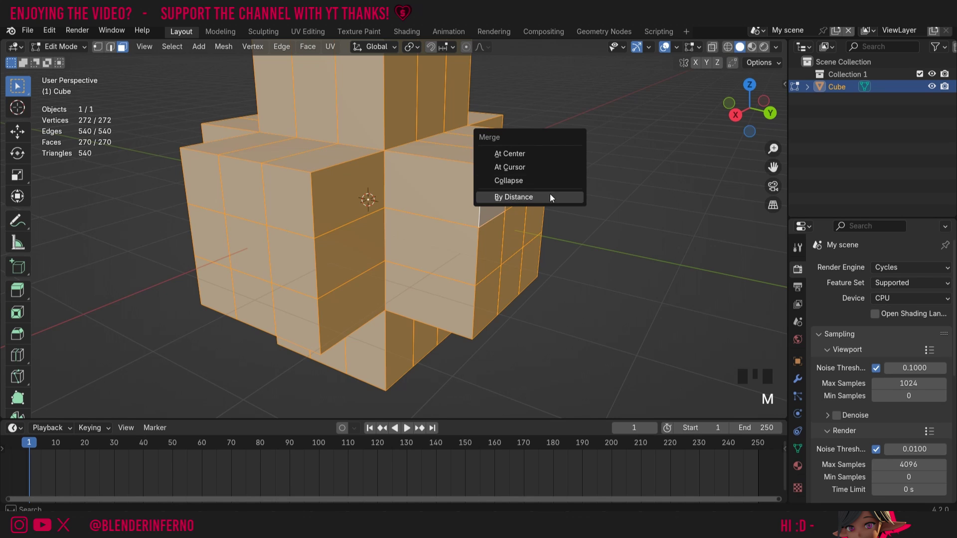
{"action": "left_click", "coordinate": [524, 197]}
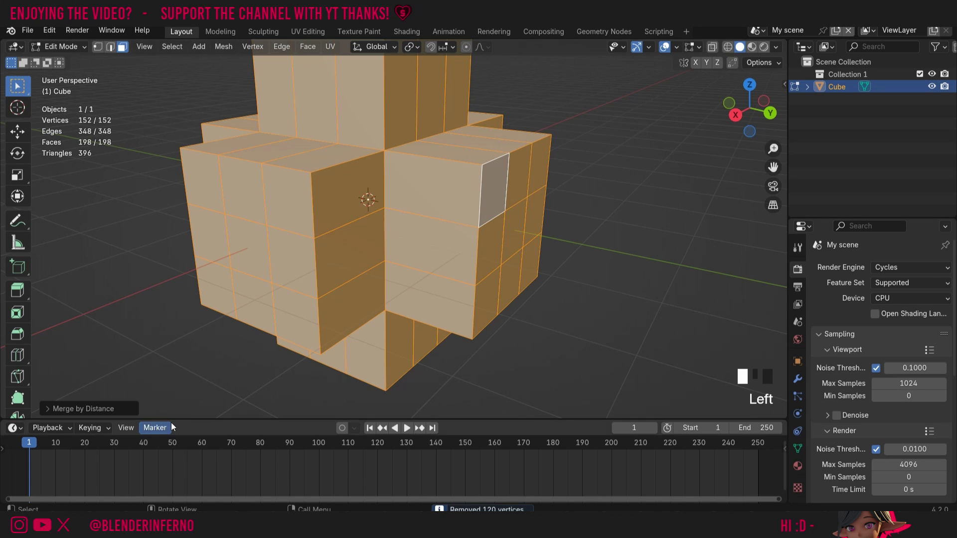
{"action": "left_click", "coordinate": [77, 413]}
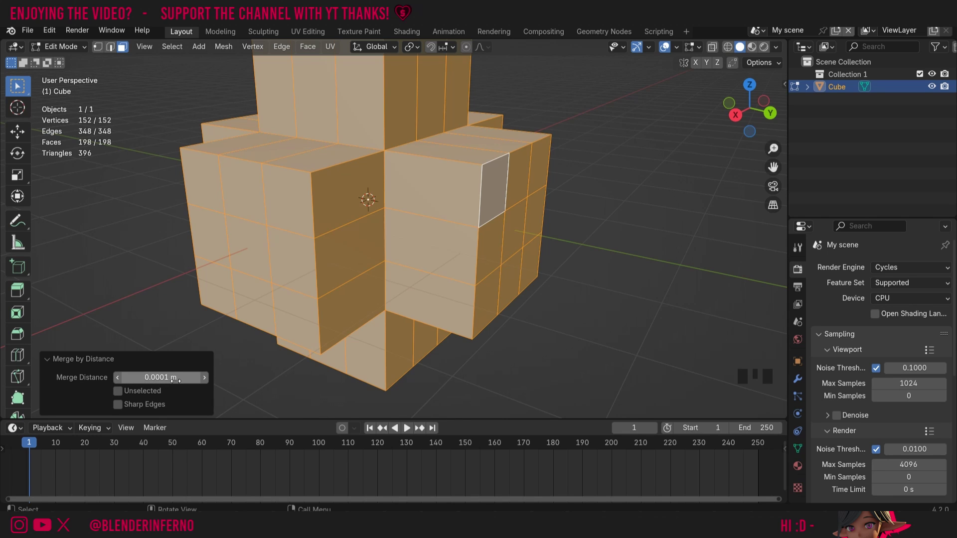
- Start moving one side face, cancel, and undo back to the plain subdivided cube
{"action": "left_click", "coordinate": [494, 190]}
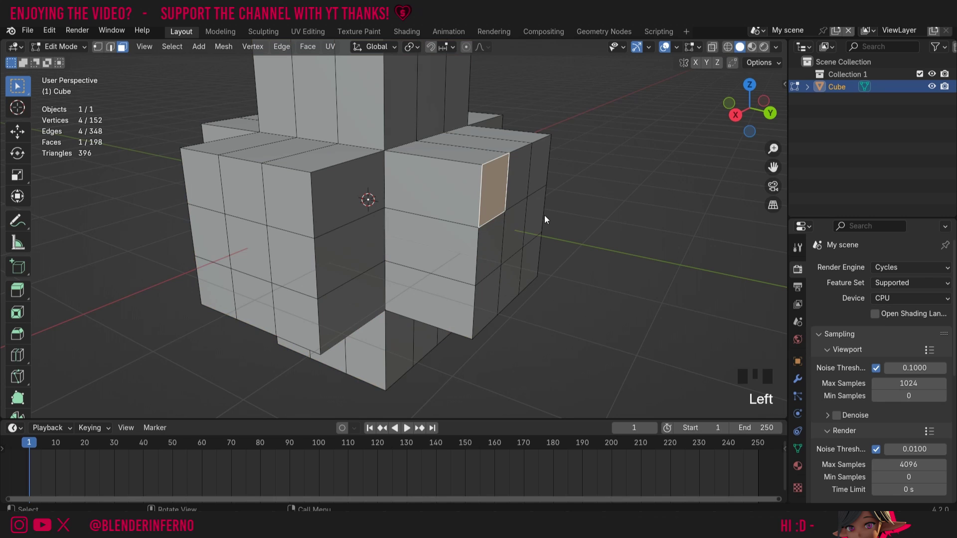
{"action": "key", "text": "g"}
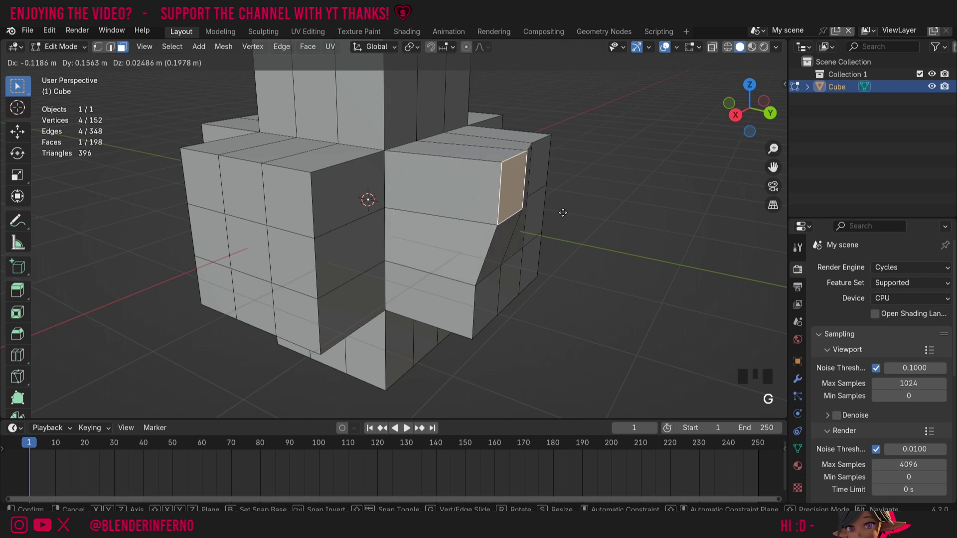
{"action": "right_click", "coordinate": [560, 212]}
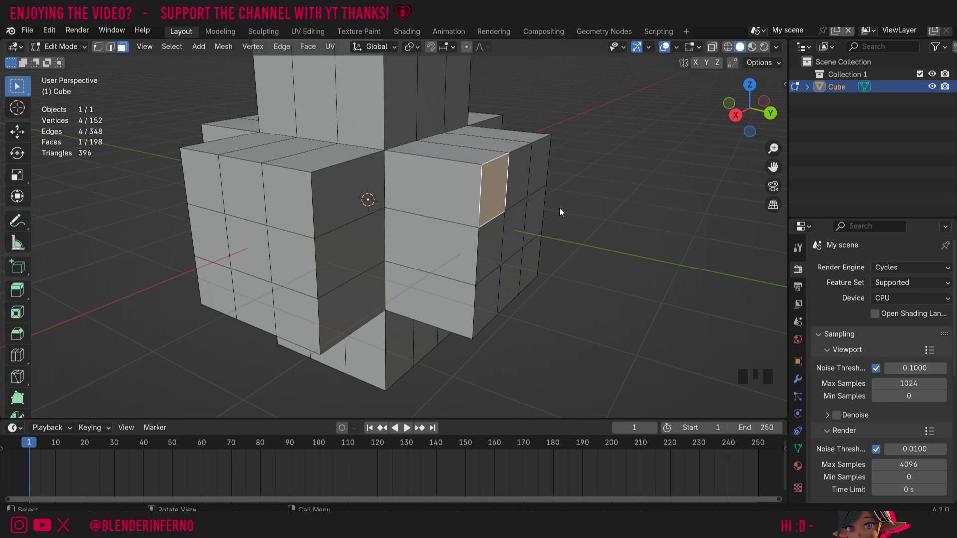
{"action": "key", "text": "ctrl+z"}
{"action": "key", "text": "ctrl+z"}
{"action": "key", "text": "ctrl+z"}
{"action": "key", "text": "ctrl+z"}
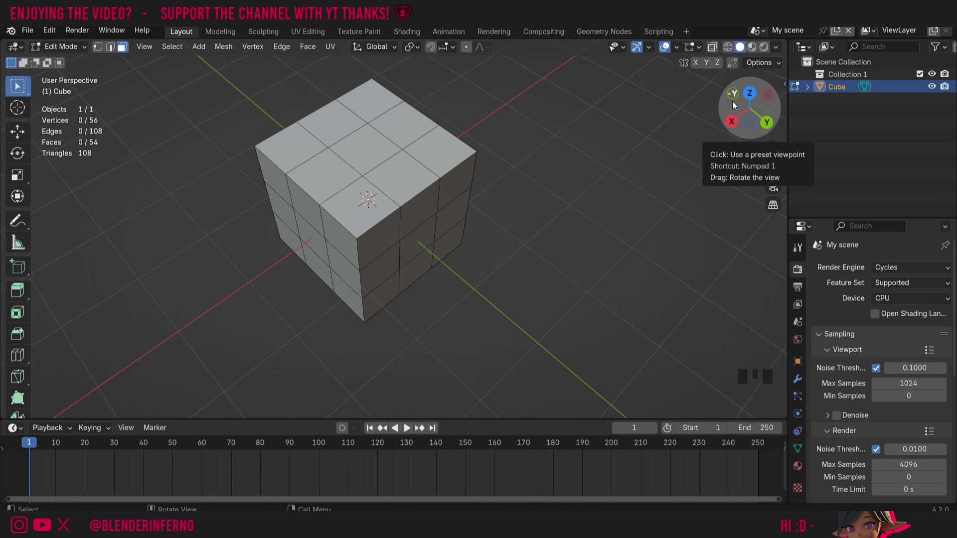
- Extrude a side face to successive Ctrl+right-click points, forming a bent five-segment arm
{"action": "left_click_drag", "start_coordinate": [740, 98], "coordinate": [733, 75]}
{"action": "left_click", "coordinate": [428, 213]}
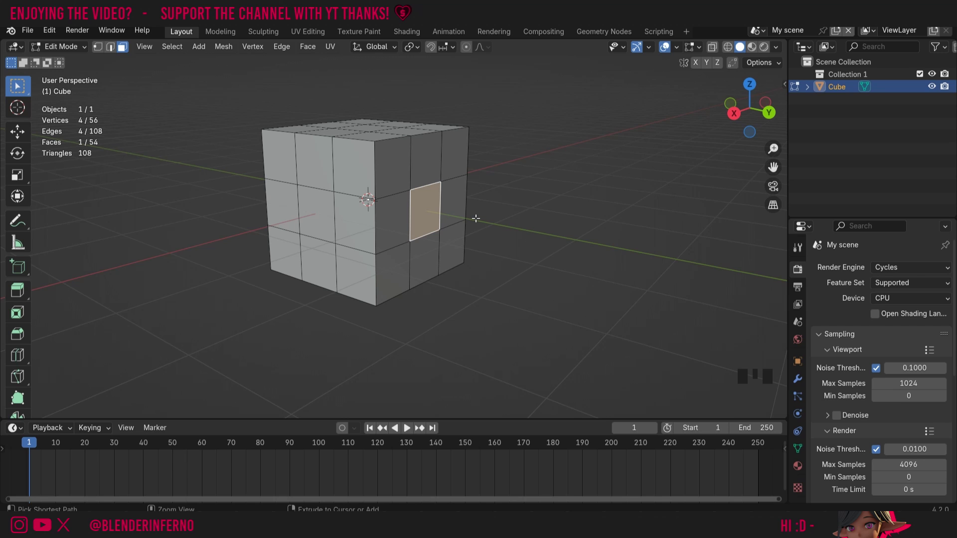
{"action": "right_click", "coordinate": [530, 210], "text": "ctrl"}
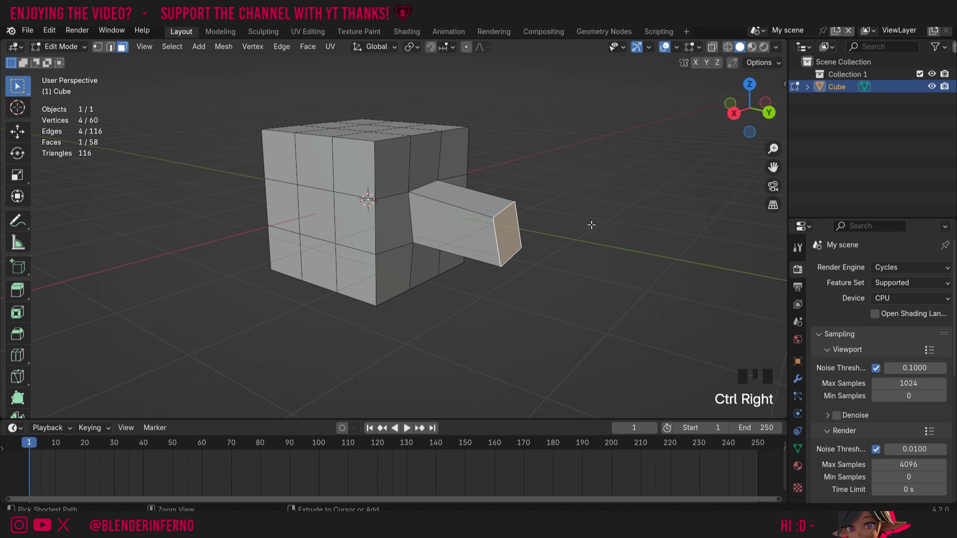
{"action": "left_click_drag", "start_coordinate": [732, 138], "coordinate": [703, 155]}
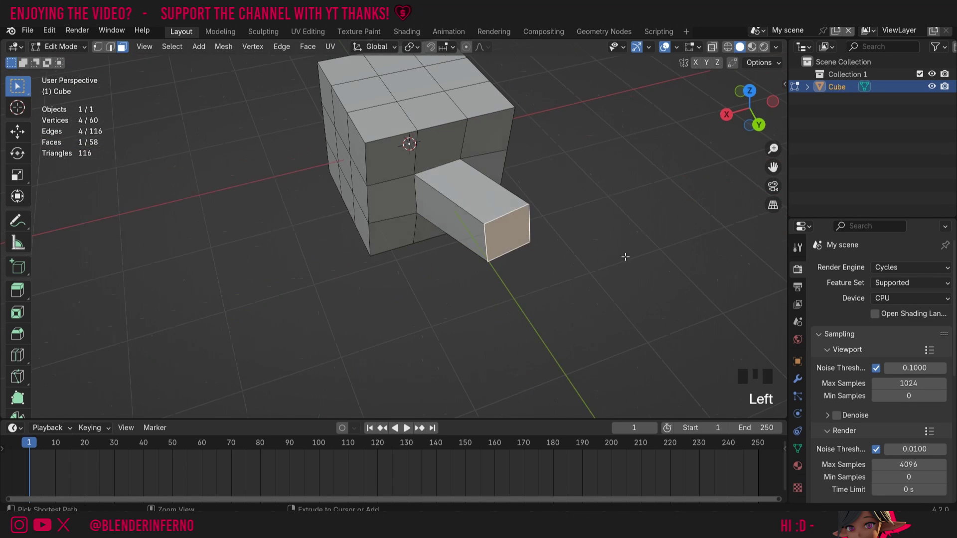
{"action": "right_click", "coordinate": [497, 346], "text": "ctrl"}
{"action": "right_click", "coordinate": [404, 362], "text": "ctrl"}
{"action": "right_click", "coordinate": [235, 306], "text": "ctrl"}
{"action": "right_click", "coordinate": [185, 330], "text": "ctrl"}
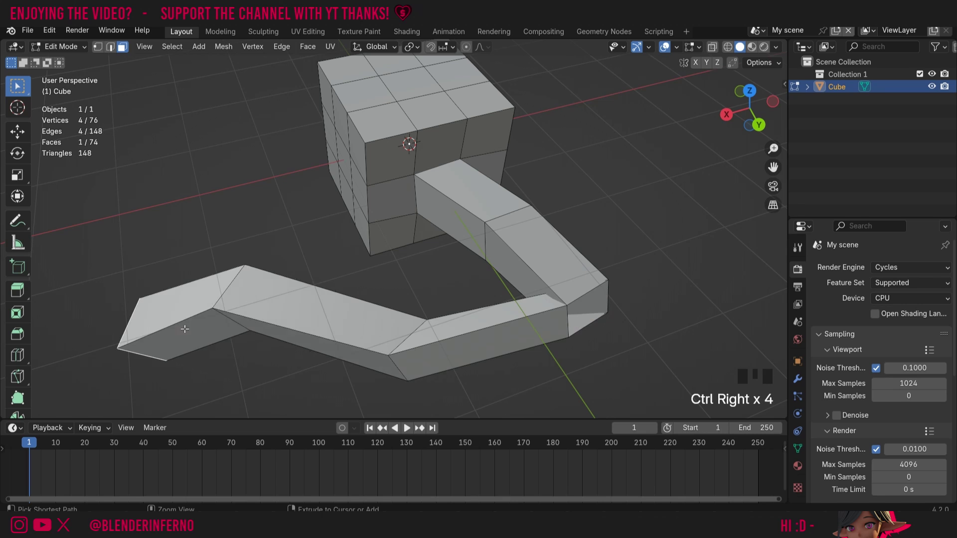
- Orbit to the cube's other side and select a face on its front
{"action": "scroll", "coordinate": [639, 223], "scroll_direction": "down", "scroll_amount": 2}
{"action": "left_click_drag", "start_coordinate": [750, 107], "coordinate": [743, 115]}
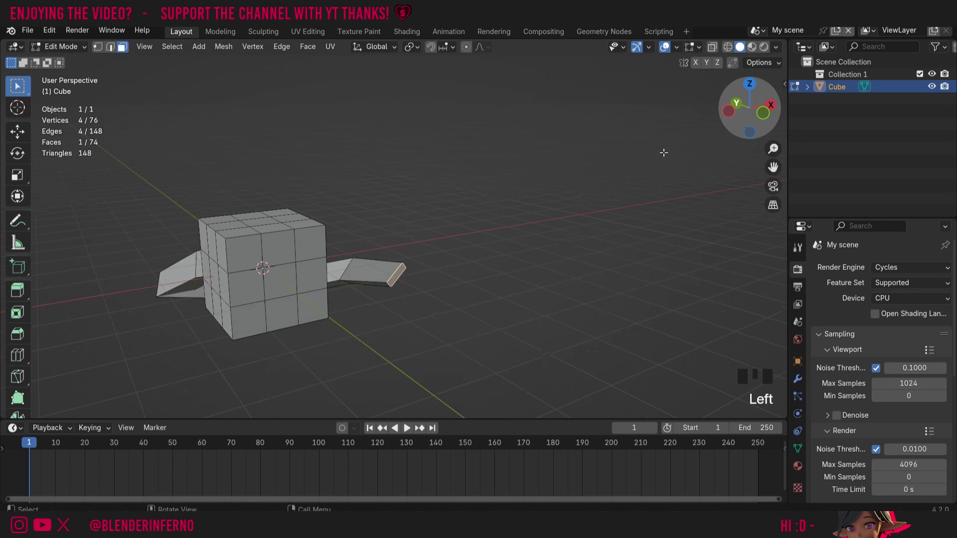
{"action": "left_click", "coordinate": [284, 281]}
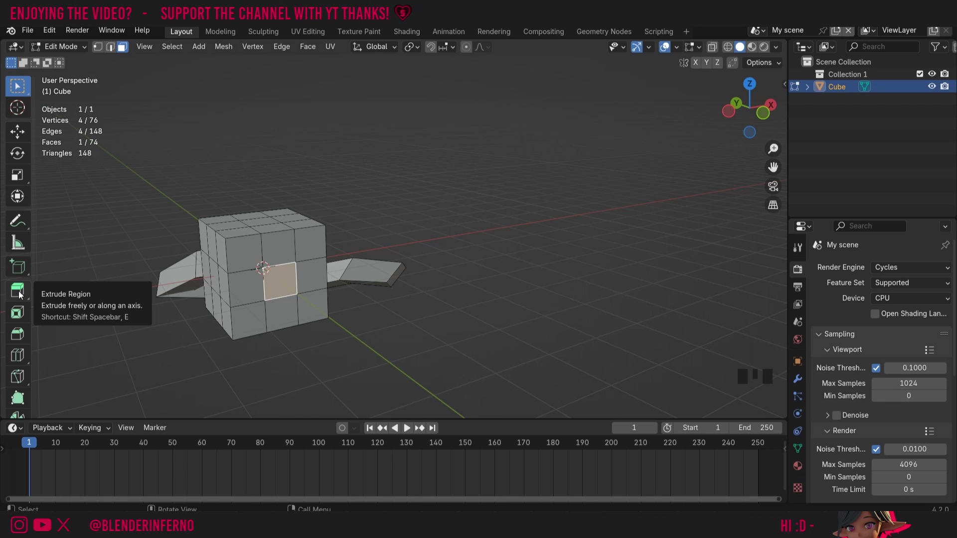
- Switch to the Extrude to Cursor tool and extrude the front face into a short single-segment box
{"action": "left_click_drag", "start_coordinate": [20, 295], "coordinate": [74, 400]}
{"action": "middle_click_drag", "start_coordinate": [369, 207], "coordinate": [421, 206]}
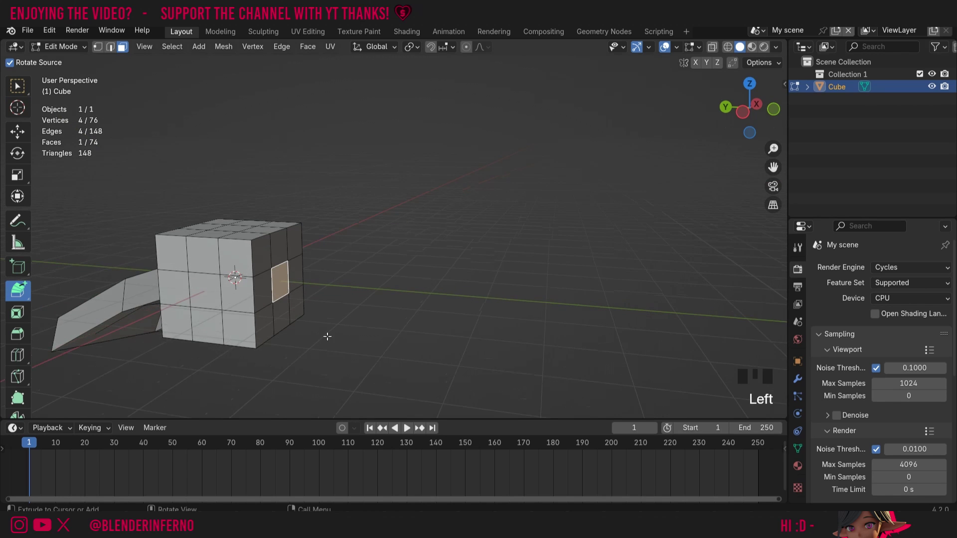
{"action": "left_click", "coordinate": [327, 296]}
{"action": "left_click", "coordinate": [431, 295]}
{"action": "left_click", "coordinate": [622, 255]}
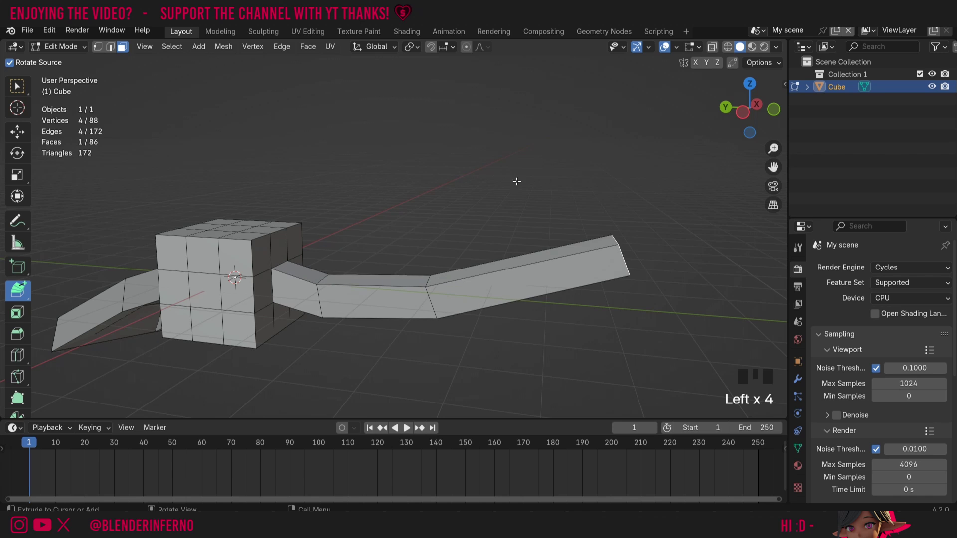
{"action": "left_click", "coordinate": [506, 180]}
{"action": "key", "text": "ctrl+z"}
{"action": "key", "text": "ctrl+z"}
{"action": "key", "text": "ctrl+z"}
{"action": "key", "text": "ctrl+z"}
{"action": "key", "text": "ctrl+z"}
{"action": "key", "text": "ctrl+z"}
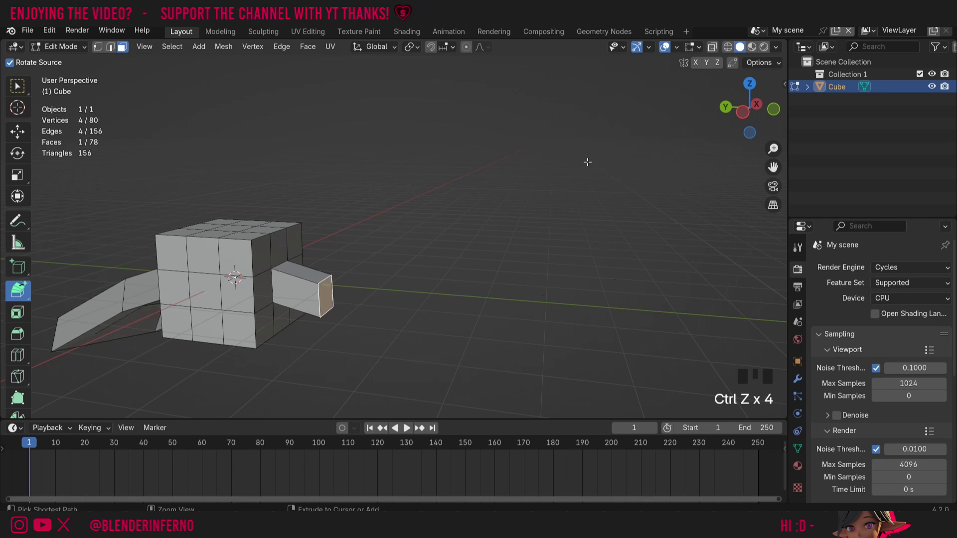
- Undo the extruded arms back to the plain cube in vertex mode with Select Box
{"action": "key", "text": "ctrl+z"}
{"action": "key", "text": "ctrl+z"}
{"action": "key", "text": "ctrl+z"}
{"action": "key", "text": "ctrl+z"}
{"action": "key", "text": "ctrl+z"}
{"action": "key", "text": "ctrl+z"}
{"action": "key", "text": "ctrl+z"}
{"action": "key", "text": "ctrl+z"}
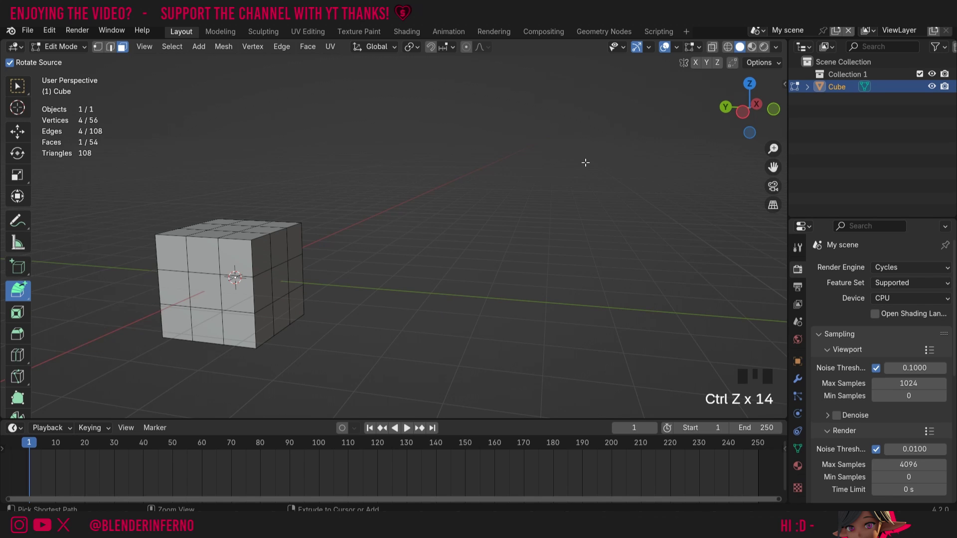
{"action": "key", "text": "1"}
{"action": "key", "text": "ctrl+z"}
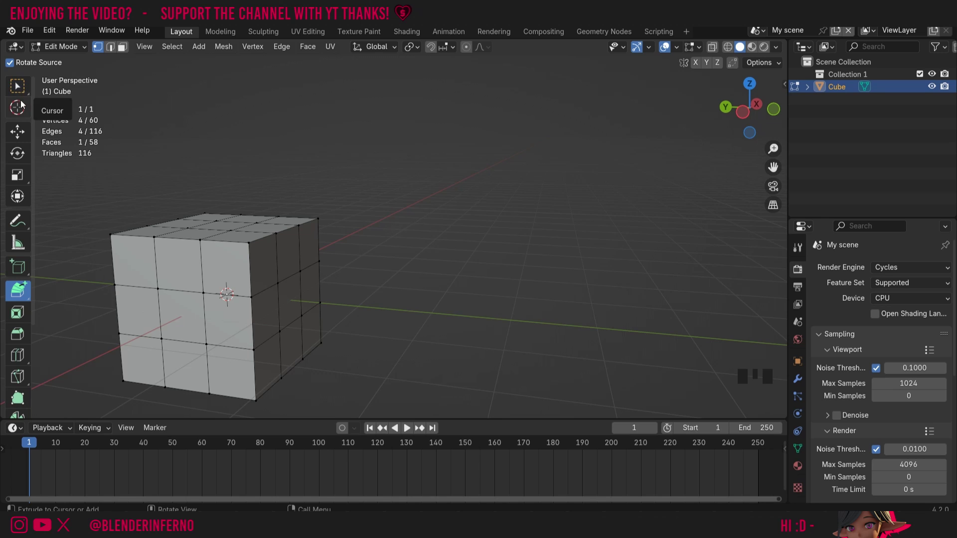
{"action": "left_click", "coordinate": [19, 88]}
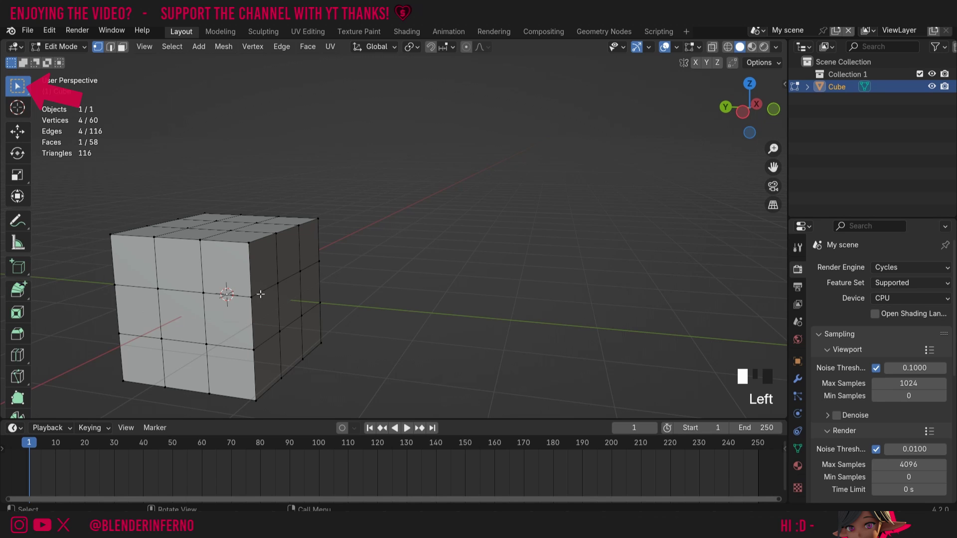
- Extrude a trial edge chain from a corner vertex, undo it, and select all vertices
{"action": "left_click", "coordinate": [249, 245]}
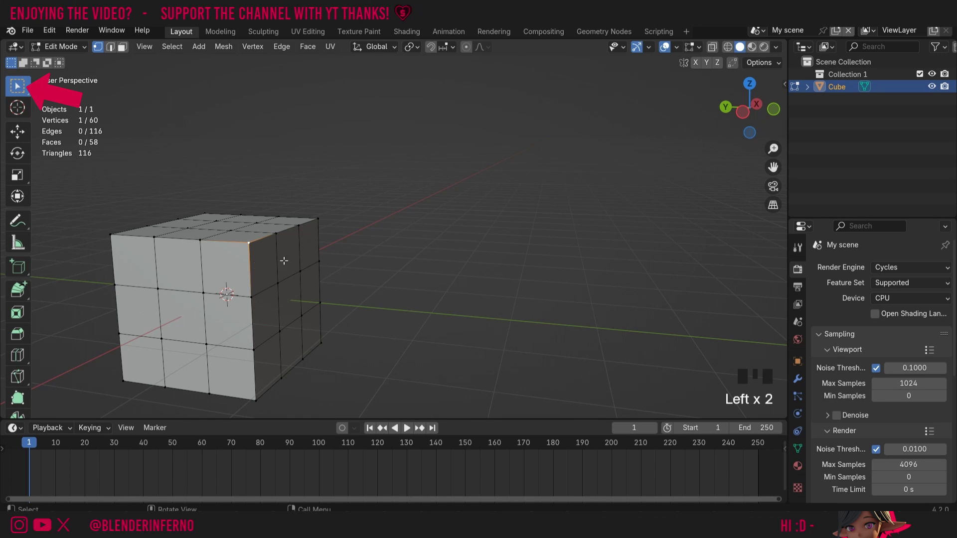
{"action": "right_click", "coordinate": [391, 241], "text": "ctrl"}
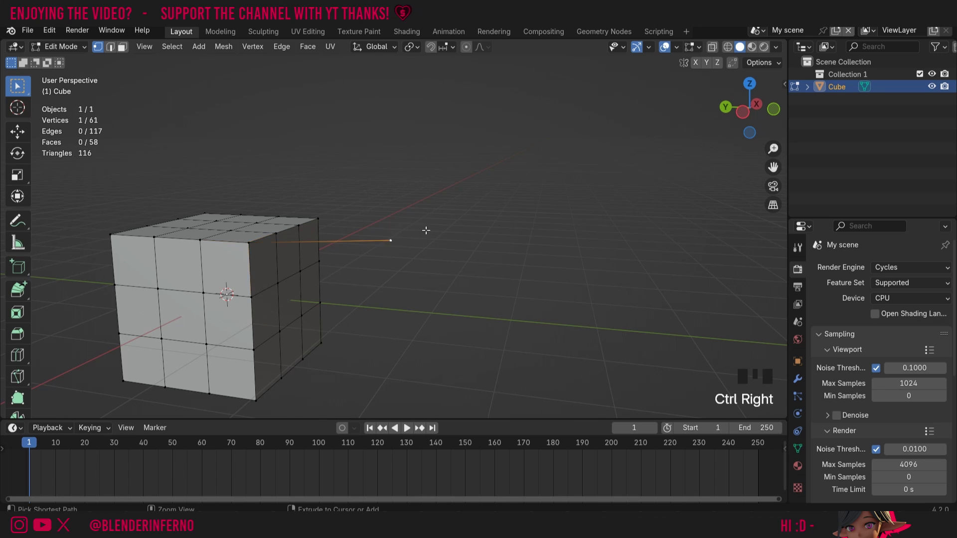
{"action": "right_click", "coordinate": [449, 227], "text": "ctrl"}
{"action": "right_click", "coordinate": [457, 315], "text": "ctrl"}
{"action": "right_click", "coordinate": [371, 317], "text": "ctrl"}
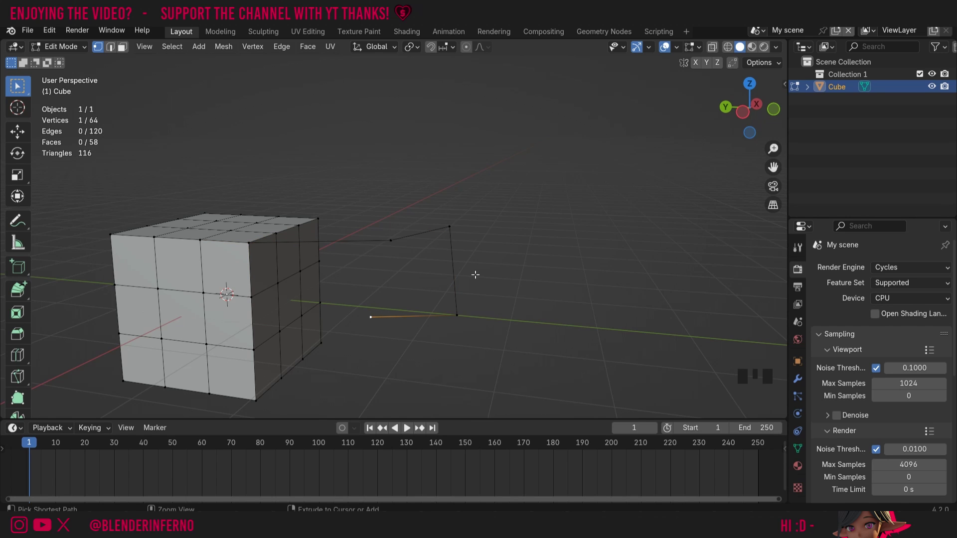
{"action": "key", "text": "ctrl+z"}
{"action": "key", "text": "ctrl+z"}
{"action": "key", "text": "ctrl+z"}
{"action": "key", "text": "ctrl+z"}
{"action": "key", "text": "a"}
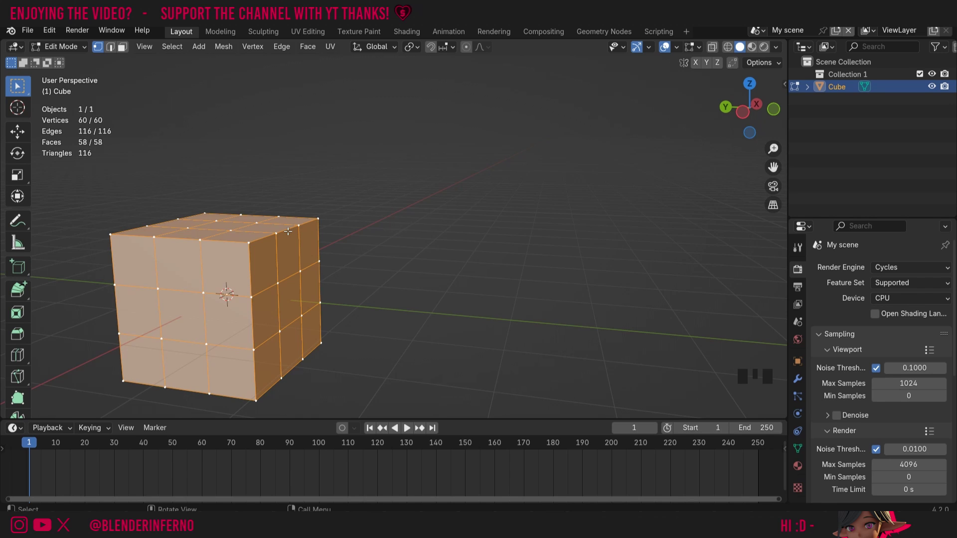
- Try an Alt+E edge extrusion scaled outward, then undo it
{"action": "key", "text": "alt+e"}
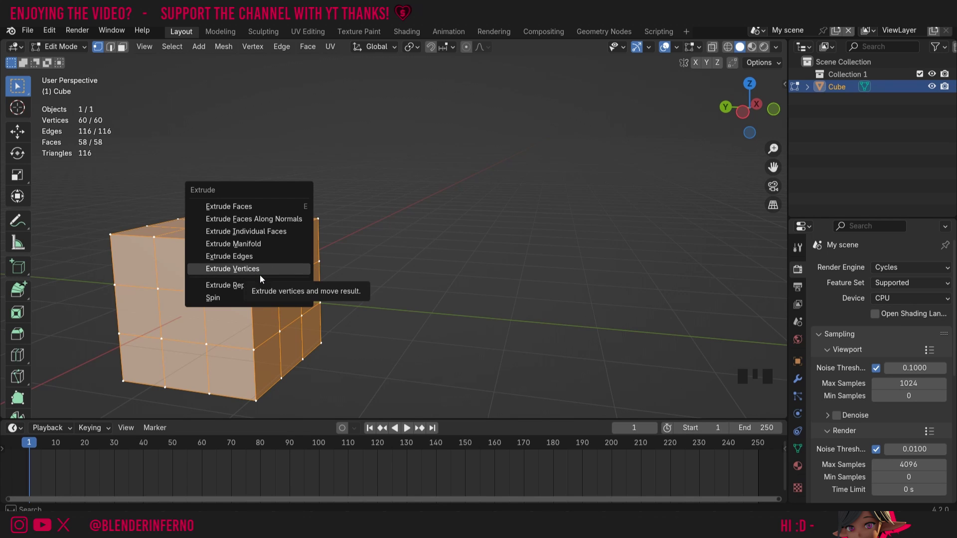
{"action": "left_click", "coordinate": [264, 257]}
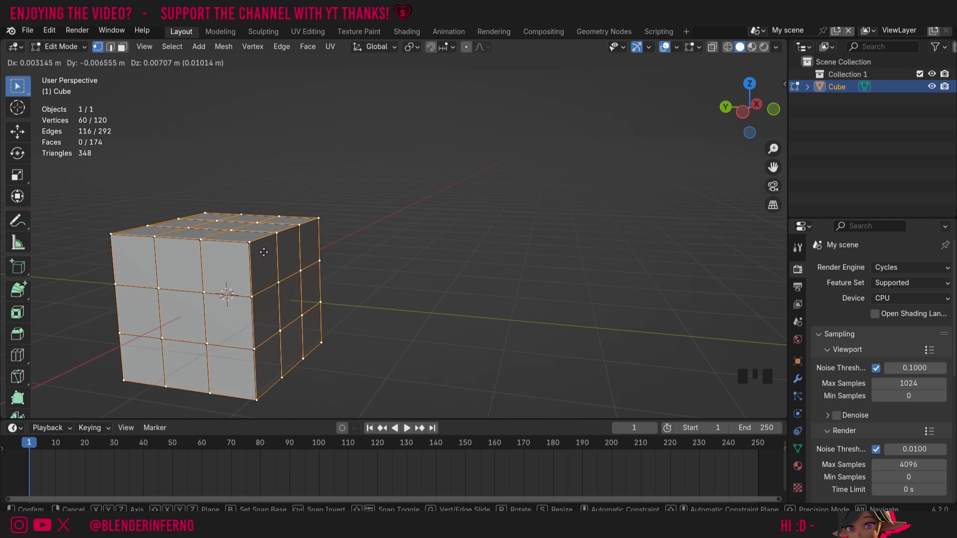
{"action": "key", "text": "s"}
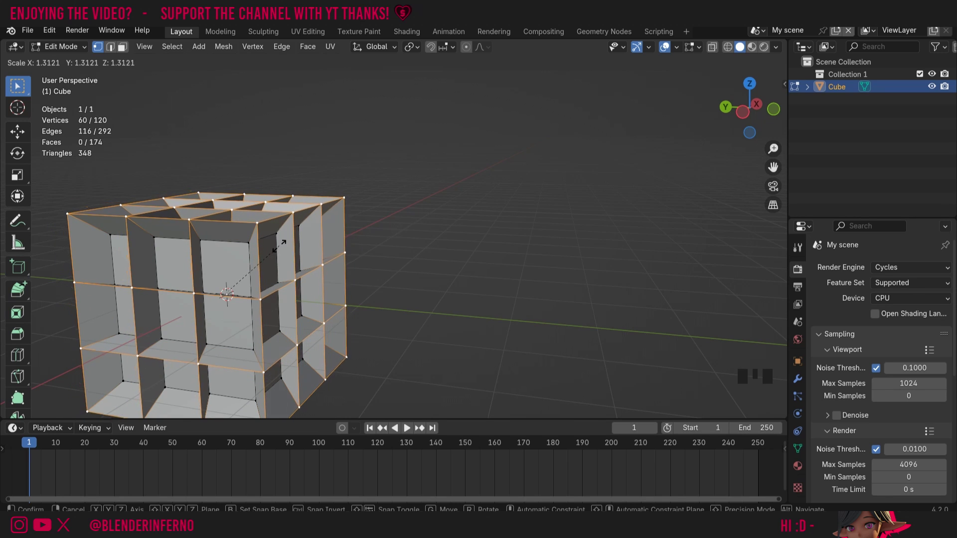
{"action": "left_click", "coordinate": [286, 243]}
{"action": "key", "text": "ctrl+z"}
{"action": "key", "text": "ctrl+z"}
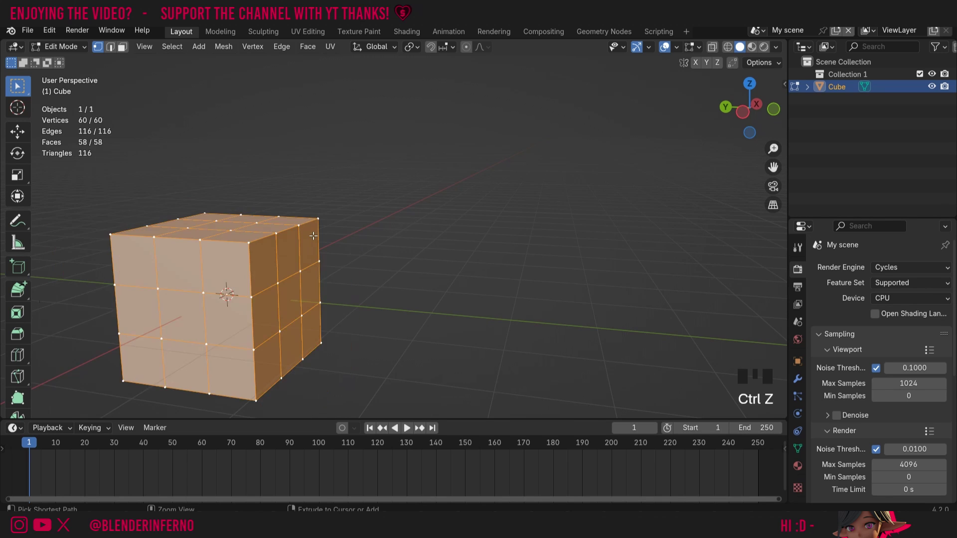
- Extrude only the vertices scaled outward into spikes, undo them, and select one side face
{"action": "key", "text": "a"}
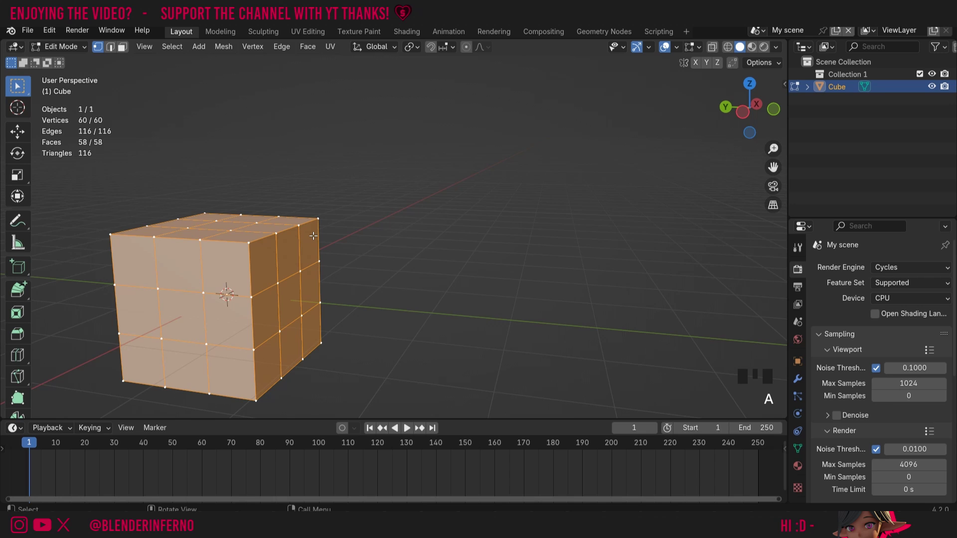
{"action": "key", "text": "alt+e"}
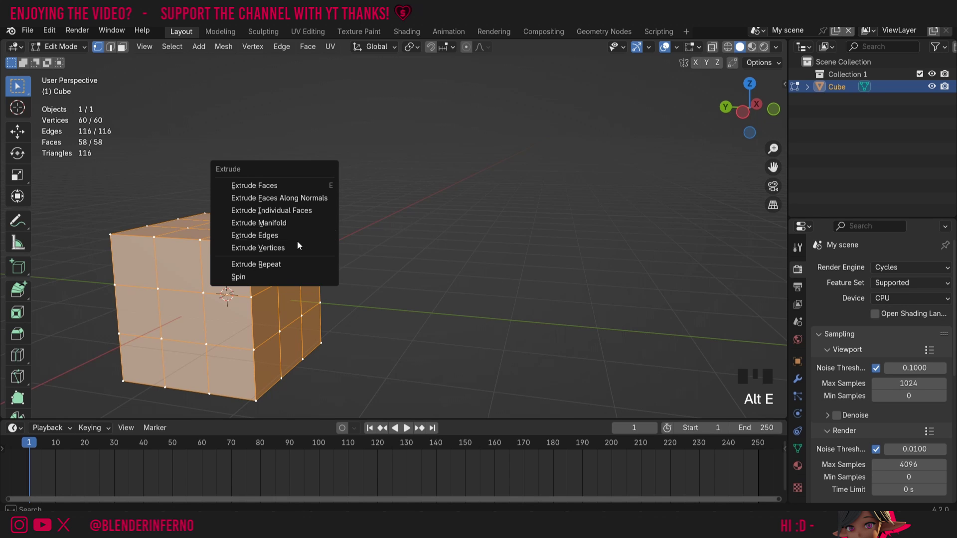
{"action": "left_click", "coordinate": [297, 247]}
{"action": "key", "text": "s"}
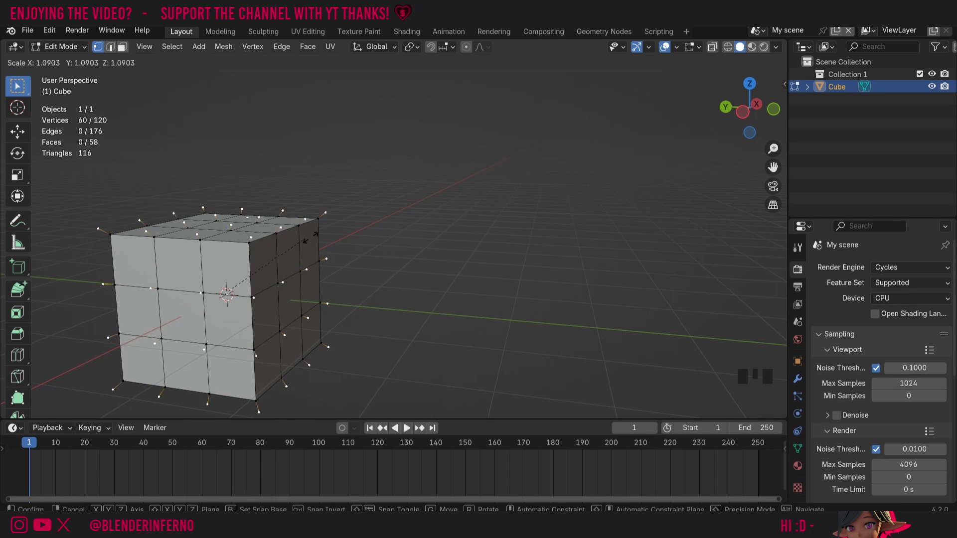
{"action": "left_click", "coordinate": [333, 234]}
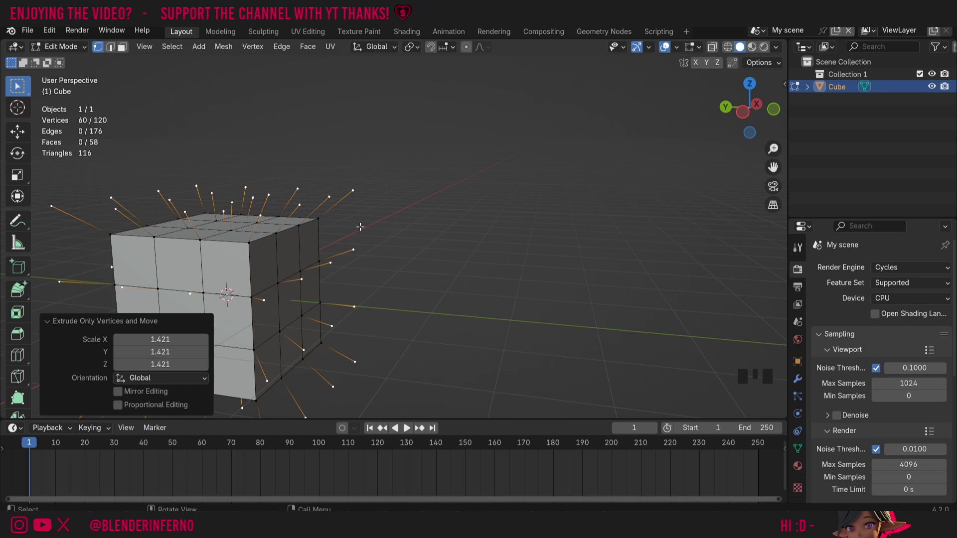
{"action": "left_click_drag", "start_coordinate": [747, 110], "coordinate": [739, 130]}
{"action": "left_click_drag", "start_coordinate": [773, 167], "coordinate": [609, 264]}
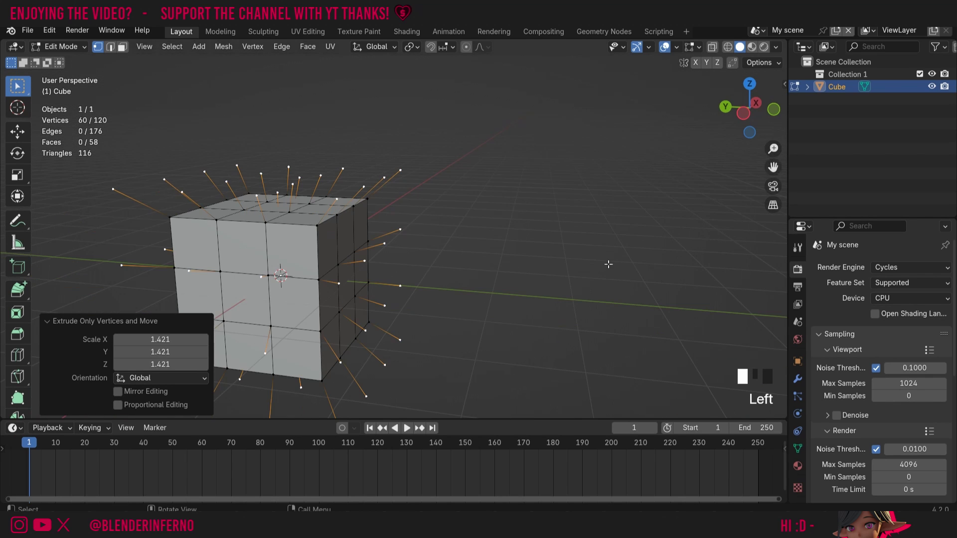
{"action": "key", "text": "ctrl+z"}
{"action": "left_click", "coordinate": [343, 285]}
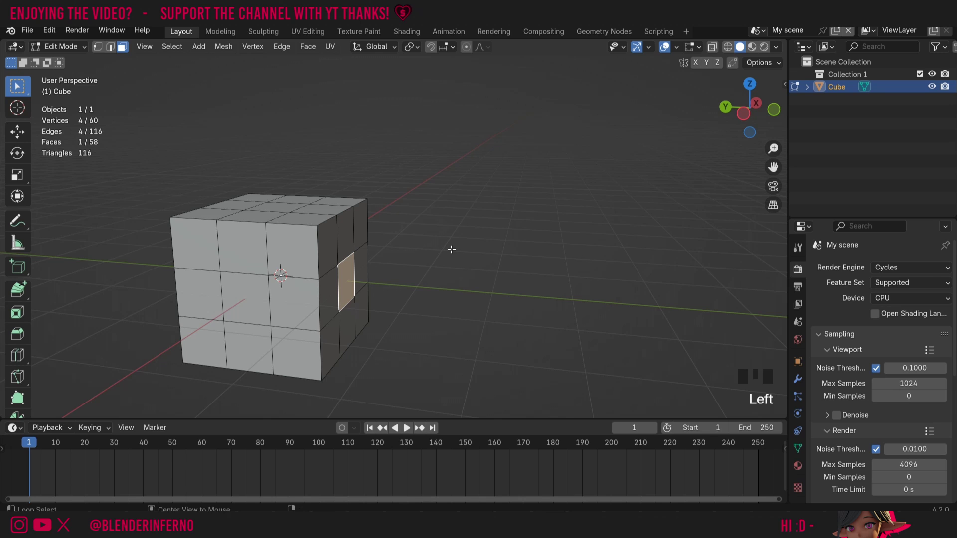
- Apply Extrude Repeat to the side face, frame the ten-step strip, and edit its offsets together
{"action": "key", "text": "alt+e"}
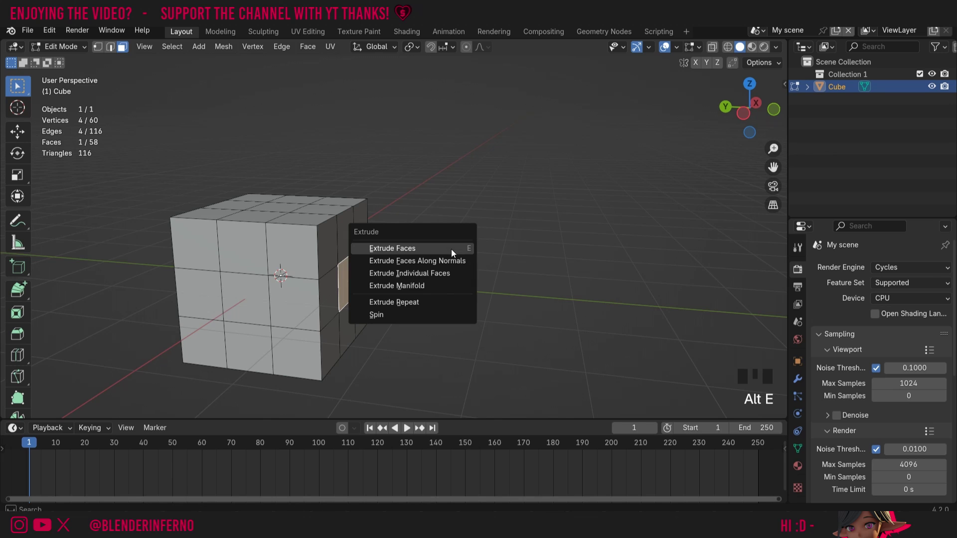
{"action": "left_click", "coordinate": [437, 301]}
{"action": "left_click", "coordinate": [63, 338]}
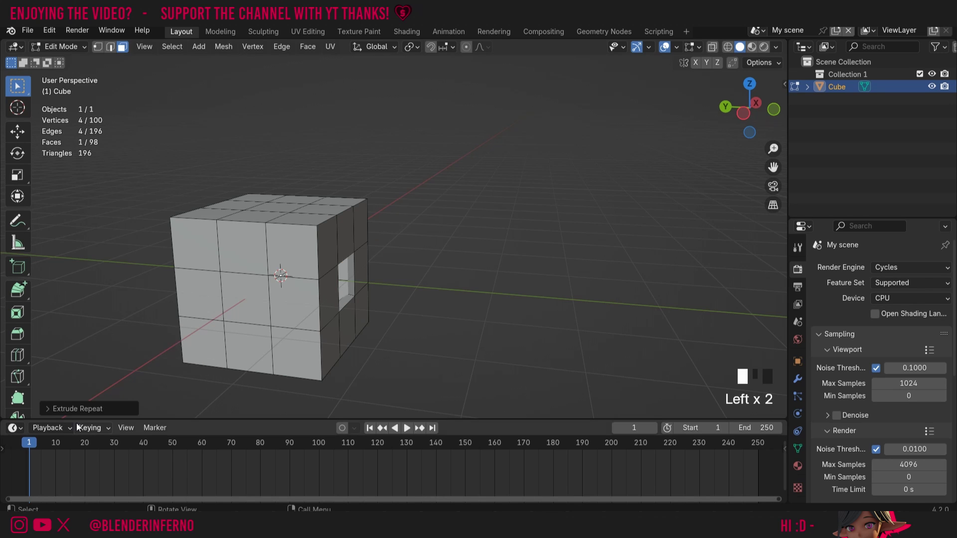
{"action": "left_click", "coordinate": [74, 407]}
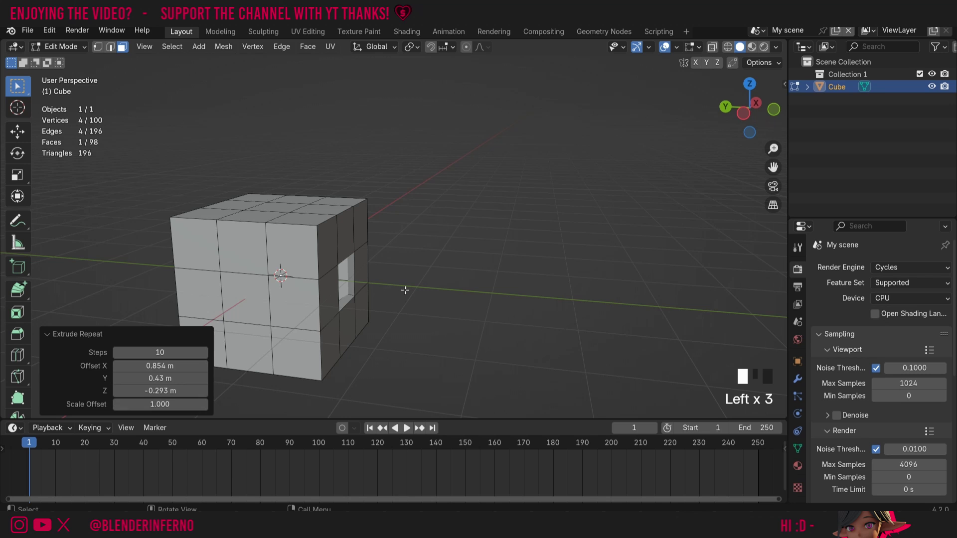
{"action": "left_click_drag", "start_coordinate": [745, 107], "coordinate": [723, 113]}
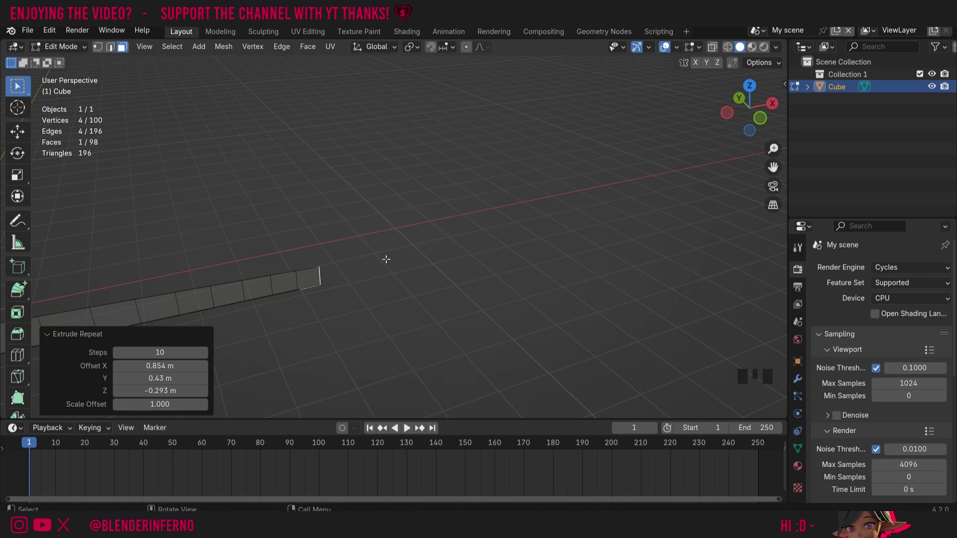
{"action": "scroll", "coordinate": [387, 259], "scroll_direction": "down", "scroll_amount": 2}
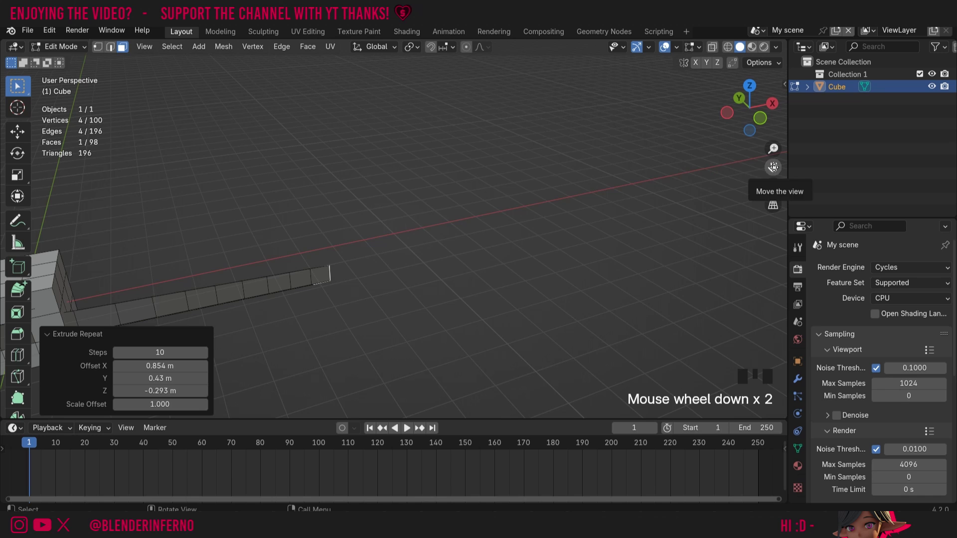
{"action": "left_click_drag", "start_coordinate": [773, 167], "coordinate": [2, 360]}
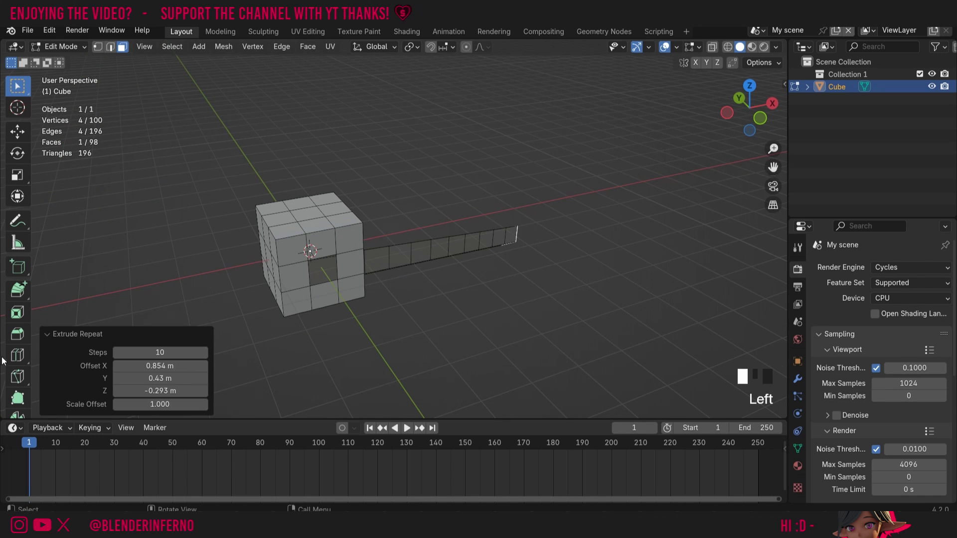
{"action": "scroll", "coordinate": [160, 366], "scroll_direction": "up", "scroll_amount": 3}
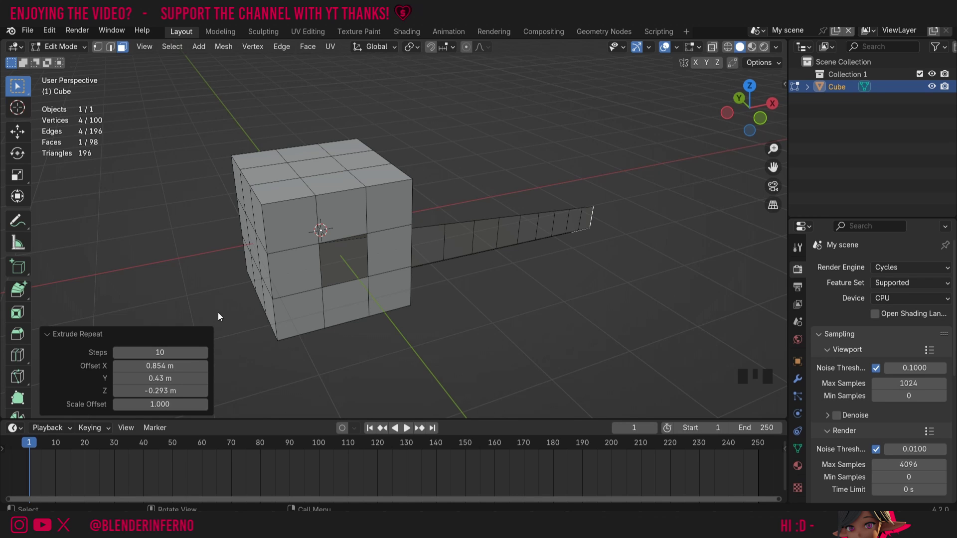
{"action": "mouse_move", "coordinate": [161, 366]}
{"action": "left_mouse_down"}
{"action": "mouse_move", "coordinate": [161, 392]}
{"action": "mouse_move", "coordinate": [156, 366]}
{"action": "left_mouse_up"}
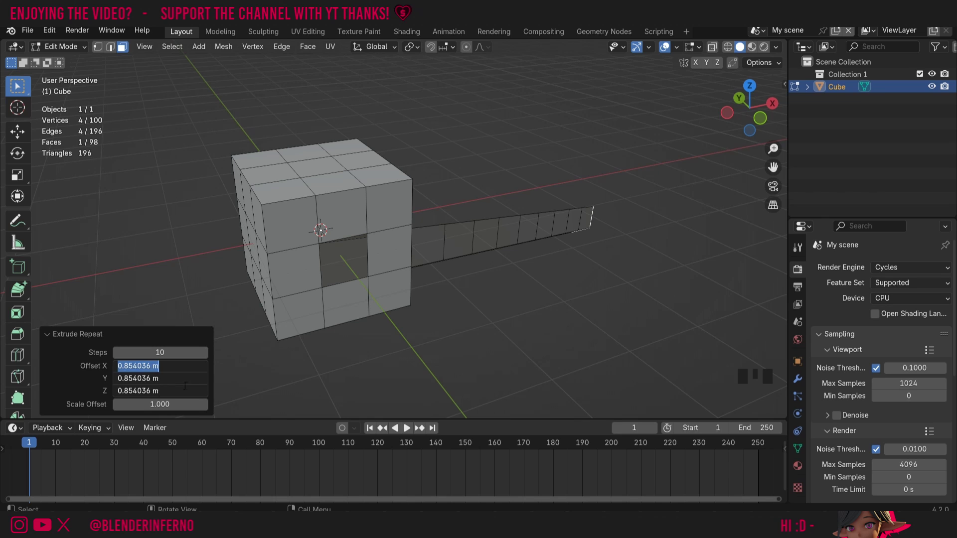
- Set all repeat offsets to 0, then bring the Y offset to -0.16 m
{"action": "type", "text": "0"}
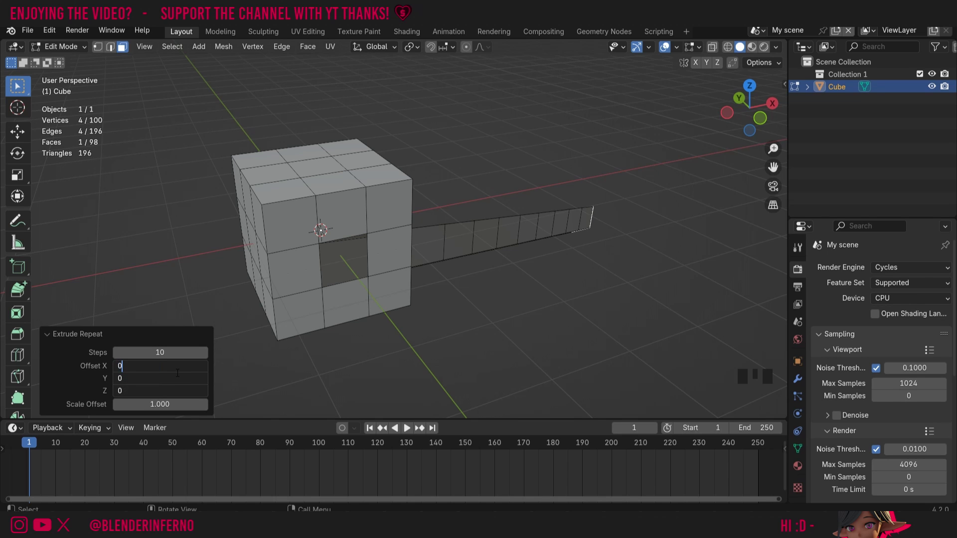
{"action": "key", "text": "Return"}
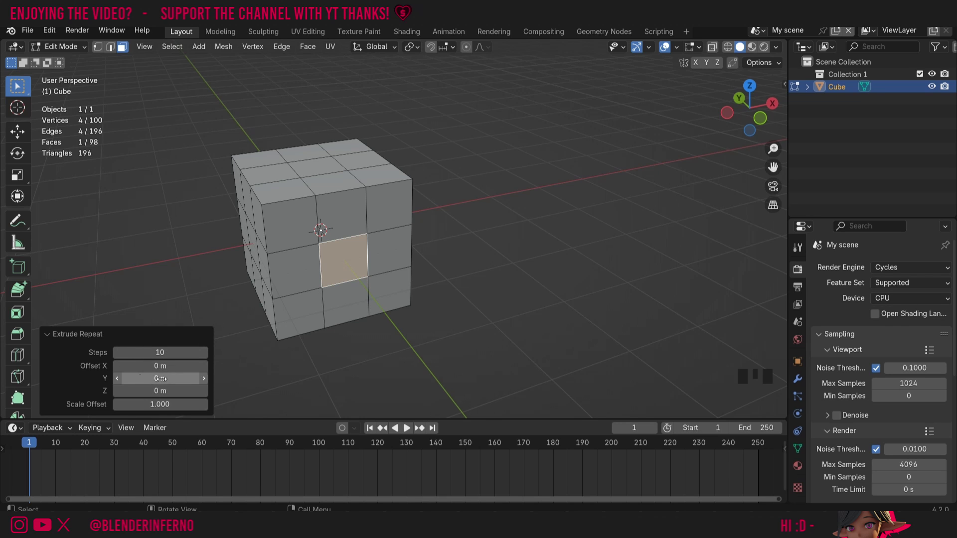
{"action": "left_click", "coordinate": [204, 378]}
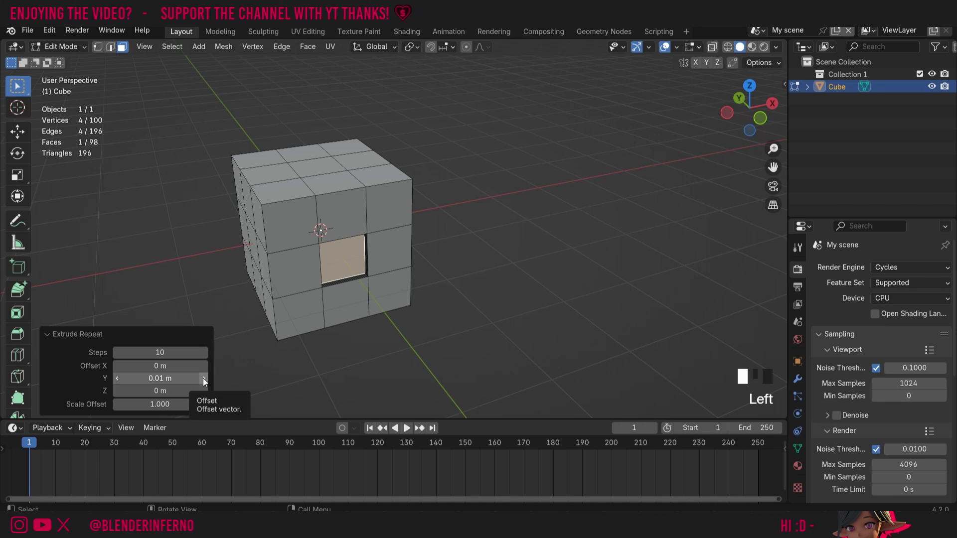
{"action": "left_click_drag", "start_coordinate": [119, 379], "coordinate": [119, 379]}
{"action": "left_click", "coordinate": [118, 379]}
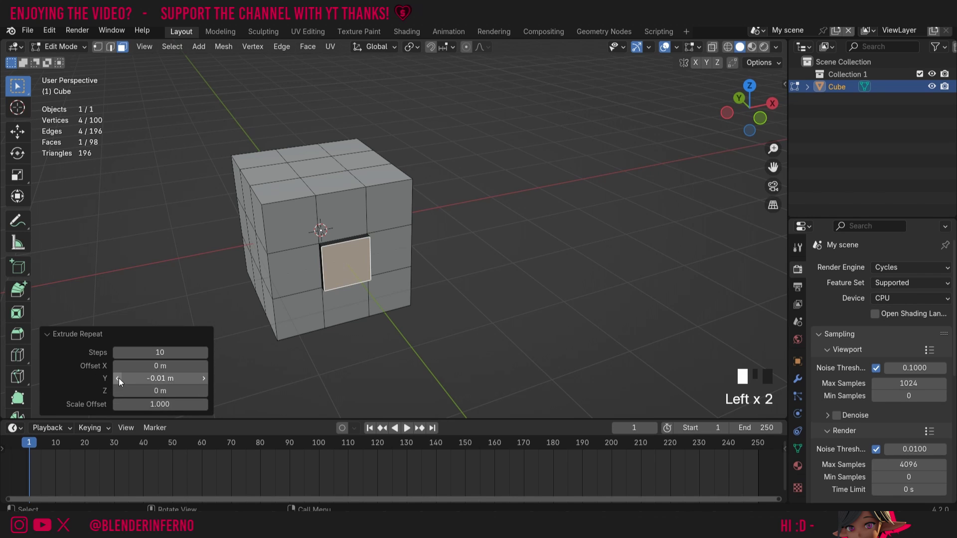
{"action": "left_click", "coordinate": [118, 379]}
{"action": "left_click", "coordinate": [118, 379]}
{"action": "double_click", "coordinate": [119, 378]}
{"action": "double_click", "coordinate": [119, 379]}
{"action": "double_click", "coordinate": [118, 378]}
{"action": "double_click", "coordinate": [118, 379]}
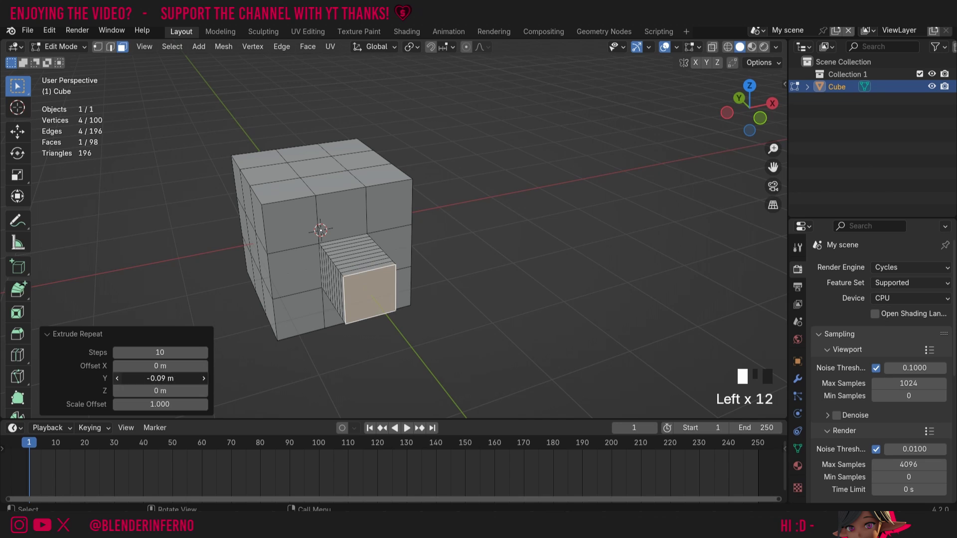
{"action": "double_click", "coordinate": [118, 379]}
{"action": "double_click", "coordinate": [118, 378]}
{"action": "double_click", "coordinate": [118, 378]}
{"action": "left_click", "coordinate": [118, 378]}
{"action": "left_click", "coordinate": [118, 378]}
{"action": "left_click", "coordinate": [118, 379]}
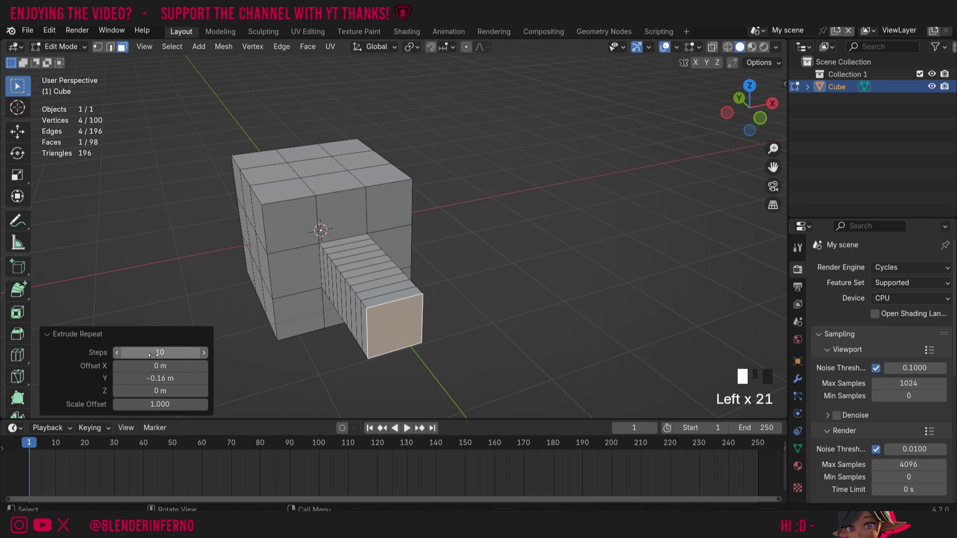
- Reduce the extrusion steps to 5, lengthen the Y offset, then set steps to 3
{"action": "left_click", "coordinate": [117, 353]}
{"action": "left_click", "coordinate": [118, 352]}
{"action": "left_click", "coordinate": [118, 352]}
{"action": "left_click", "coordinate": [118, 353]}
{"action": "left_click", "coordinate": [117, 353]}
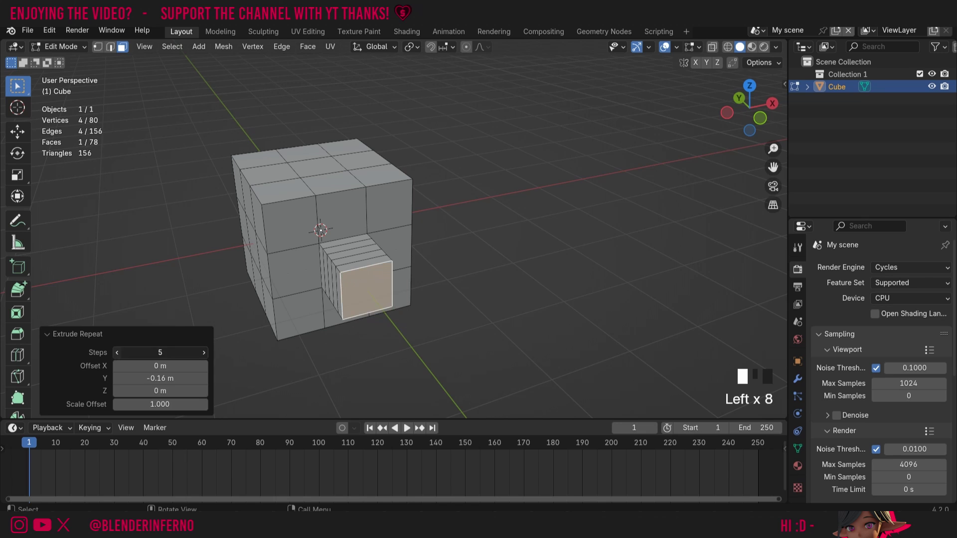
{"action": "left_click", "coordinate": [118, 353]}
{"action": "left_click", "coordinate": [117, 353]}
{"action": "left_click", "coordinate": [118, 353]}
{"action": "left_click_drag", "start_coordinate": [159, 379], "coordinate": [95, 378]}
{"action": "left_click", "coordinate": [204, 353]}
- Set the Y offset to -1.59 m with scale offset 1.000 and return to Object Mode
{"action": "scroll", "coordinate": [695, 234], "scroll_direction": "down", "scroll_amount": 4}
{"action": "left_click_drag", "start_coordinate": [724, 124], "coordinate": [549, 166]}
{"action": "left_click_drag", "start_coordinate": [159, 379], "coordinate": [150, 378]}
{"action": "left_click_drag", "start_coordinate": [165, 405], "coordinate": [162, 404]}
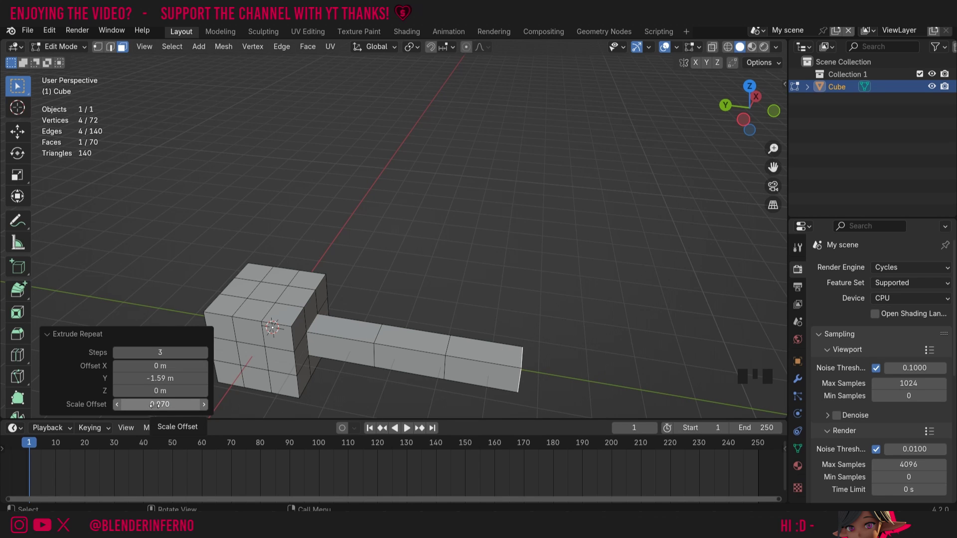
{"action": "mouse_move", "coordinate": [155, 404]}
{"action": "left_mouse_down"}
{"action": "mouse_move", "coordinate": [177, 404]}
{"action": "mouse_move", "coordinate": [161, 404]}
{"action": "left_mouse_up"}
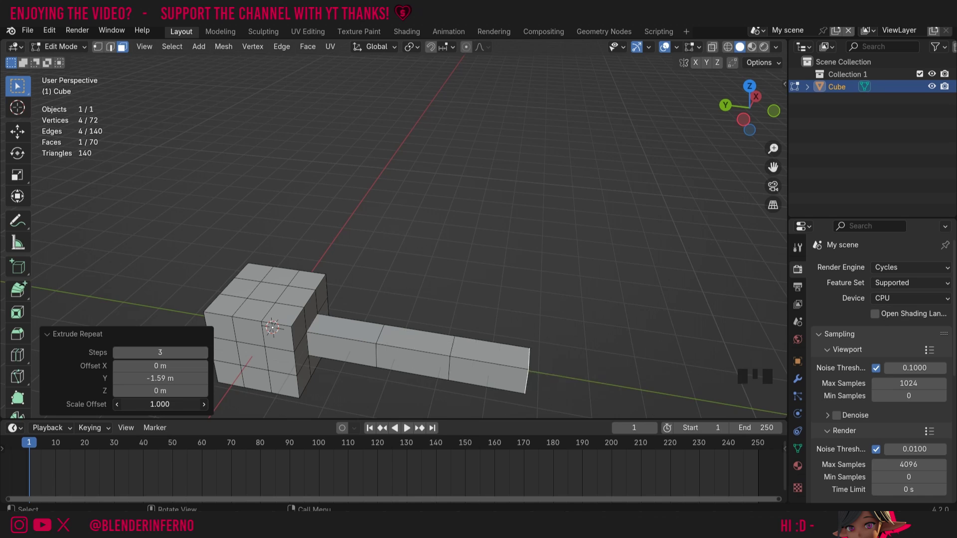
{"action": "key", "text": "Tab"}
{"action": "scroll", "coordinate": [391, 281], "scroll_direction": "down", "scroll_amount": 2}
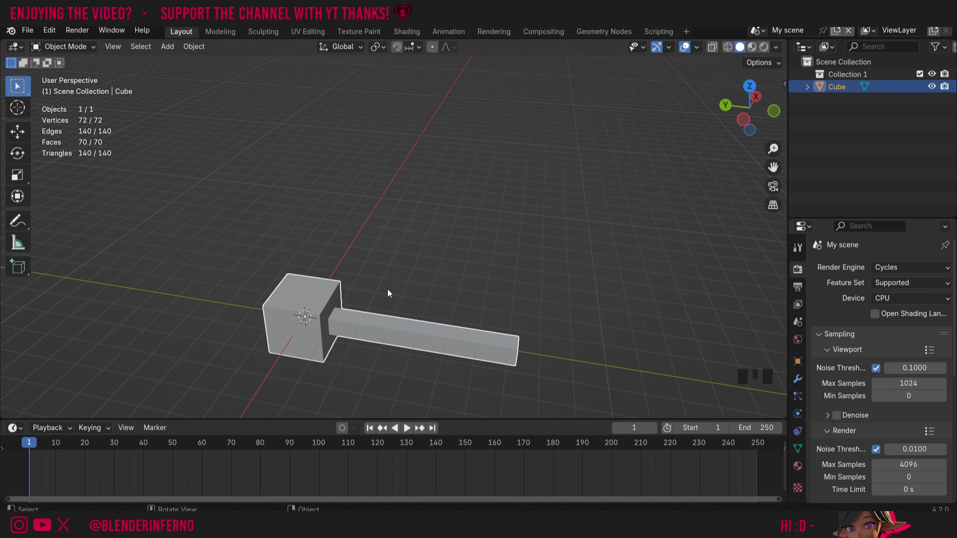